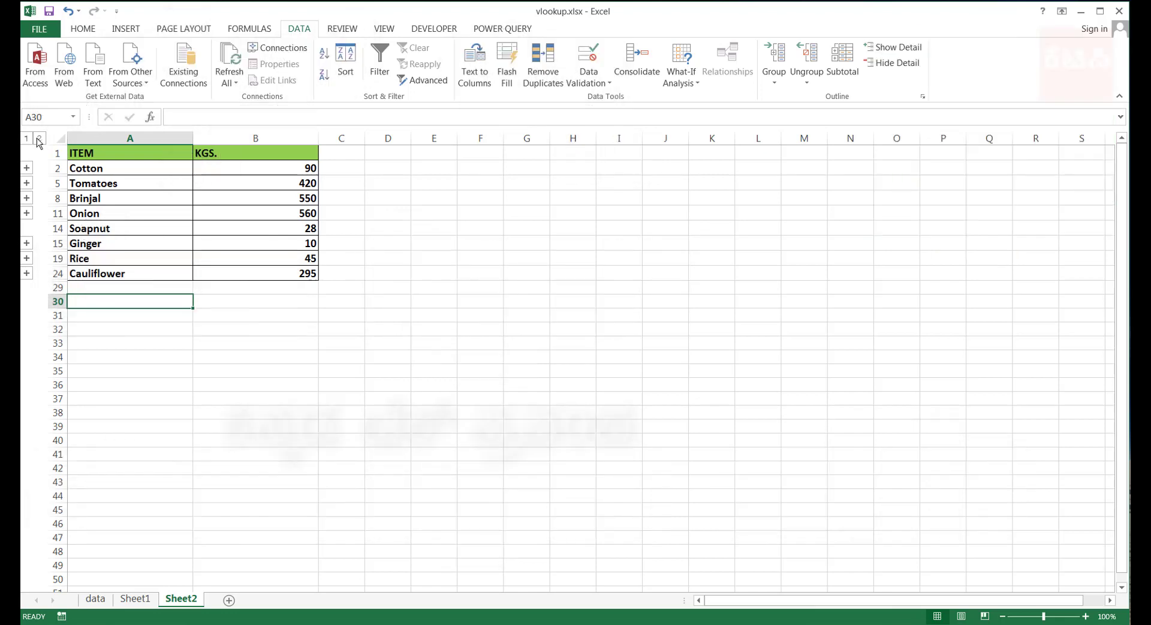
Expand the outline to level 2 and inspect the Cotton, BT hatti and cotton loose rows.
click(39, 138)
click(101, 172)
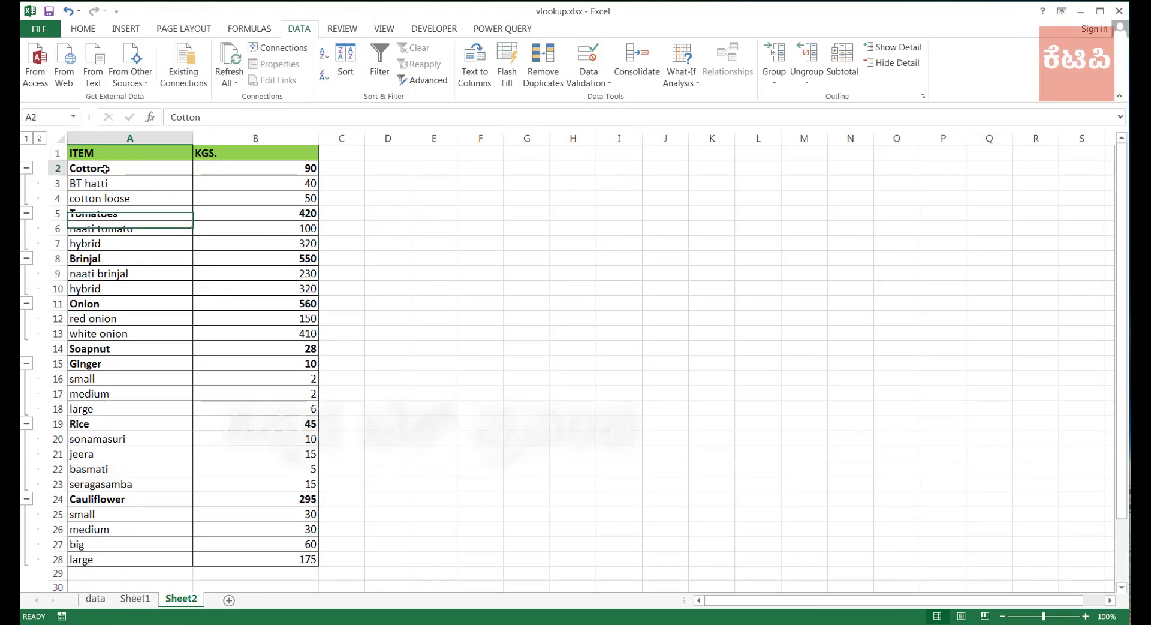
click(103, 184)
click(105, 200)
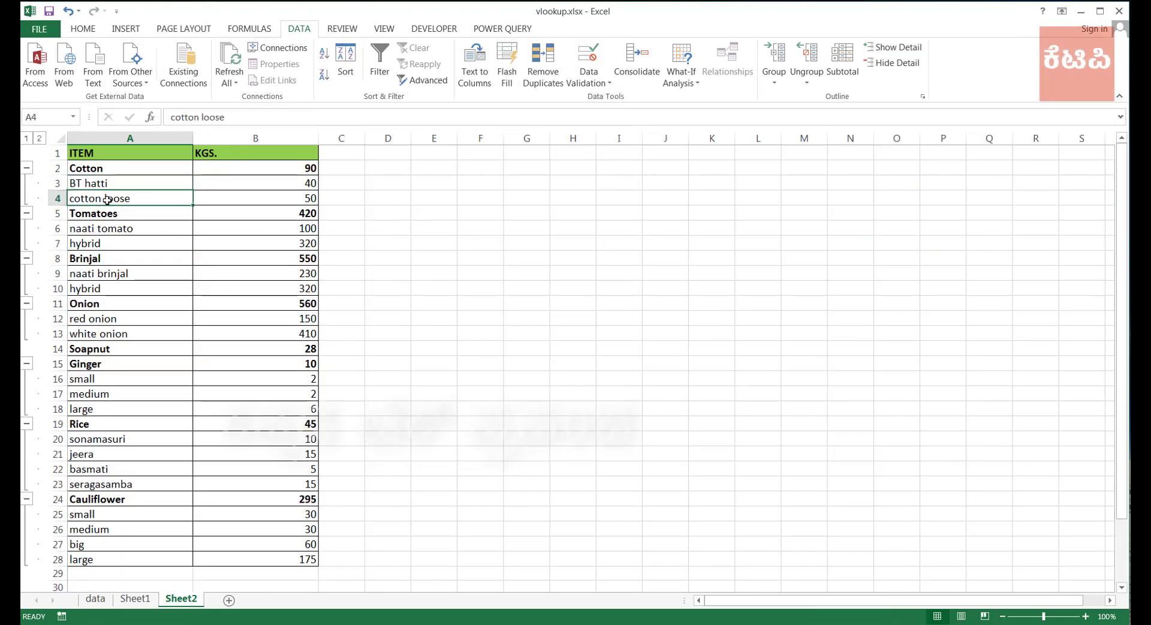
click(114, 183)
click(105, 166)
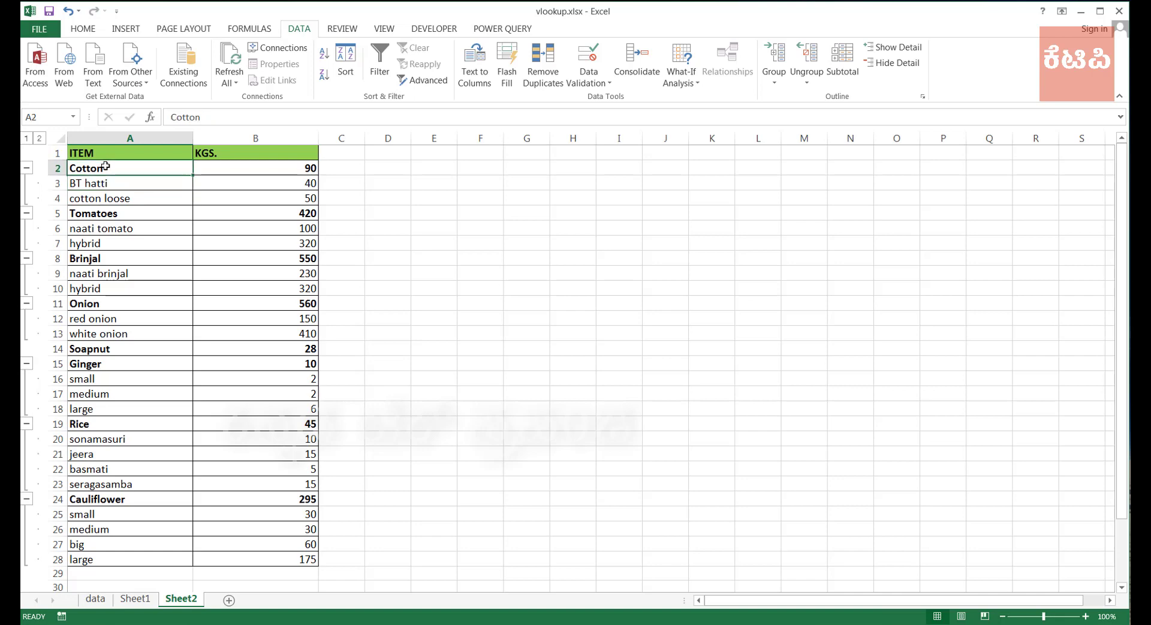
Check the Onion and large ginger rows further down, then return to Cotton.
click(111, 298)
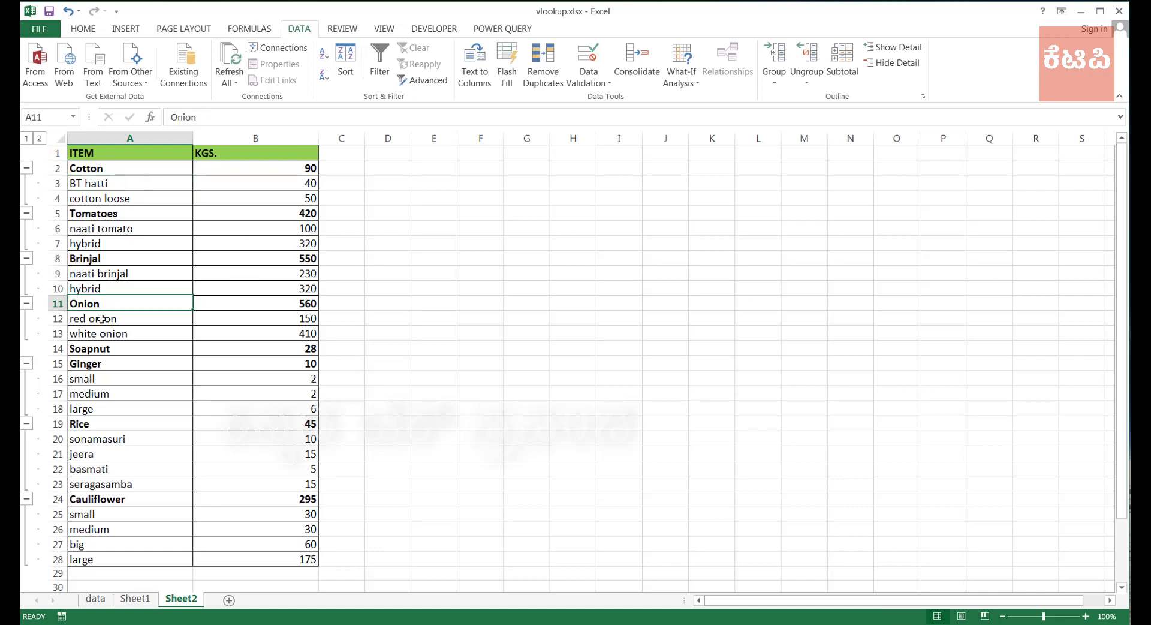
click(149, 408)
scroll(163, 413, down, 1)
scroll(163, 413, down, 1)
scroll(164, 412, up, 2)
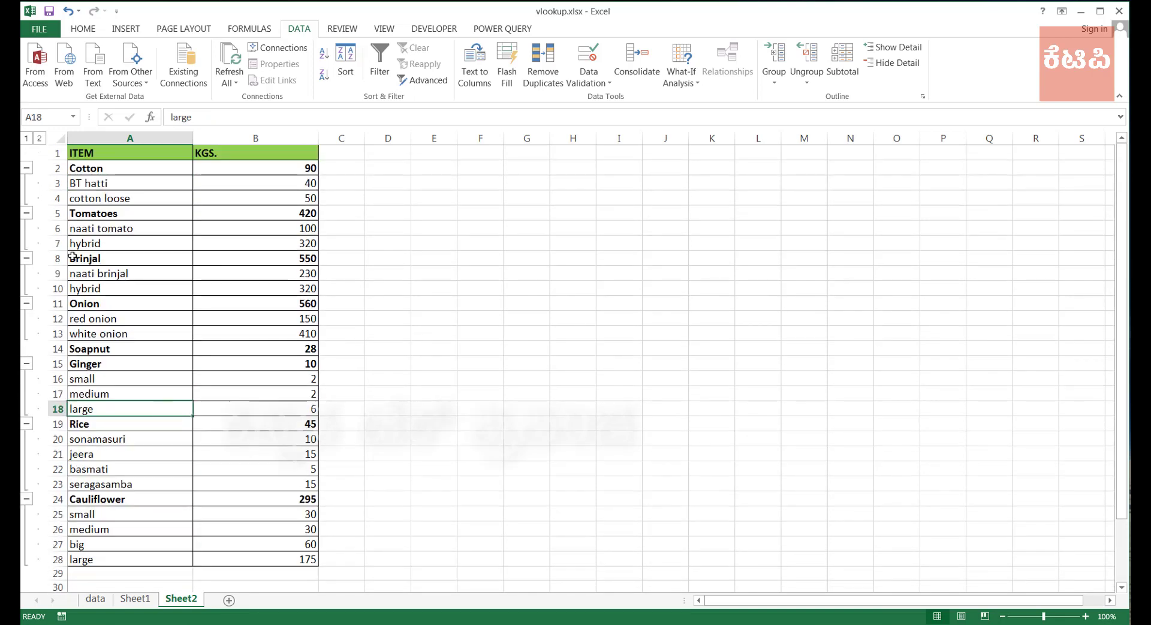
click(123, 165)
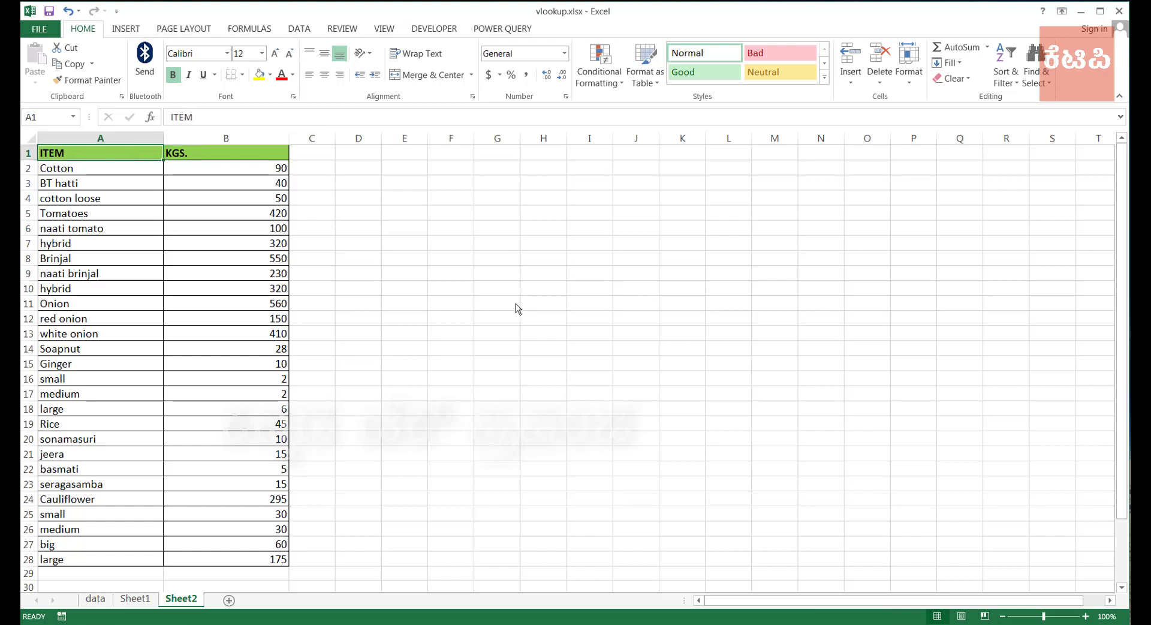
key(Right)
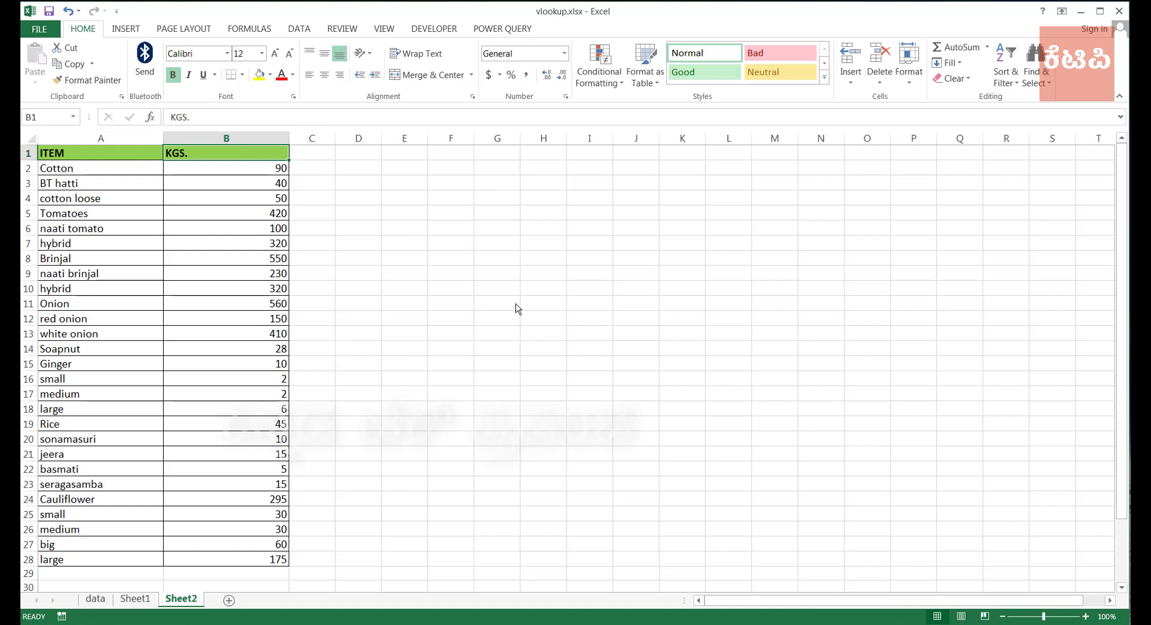
key(Left)
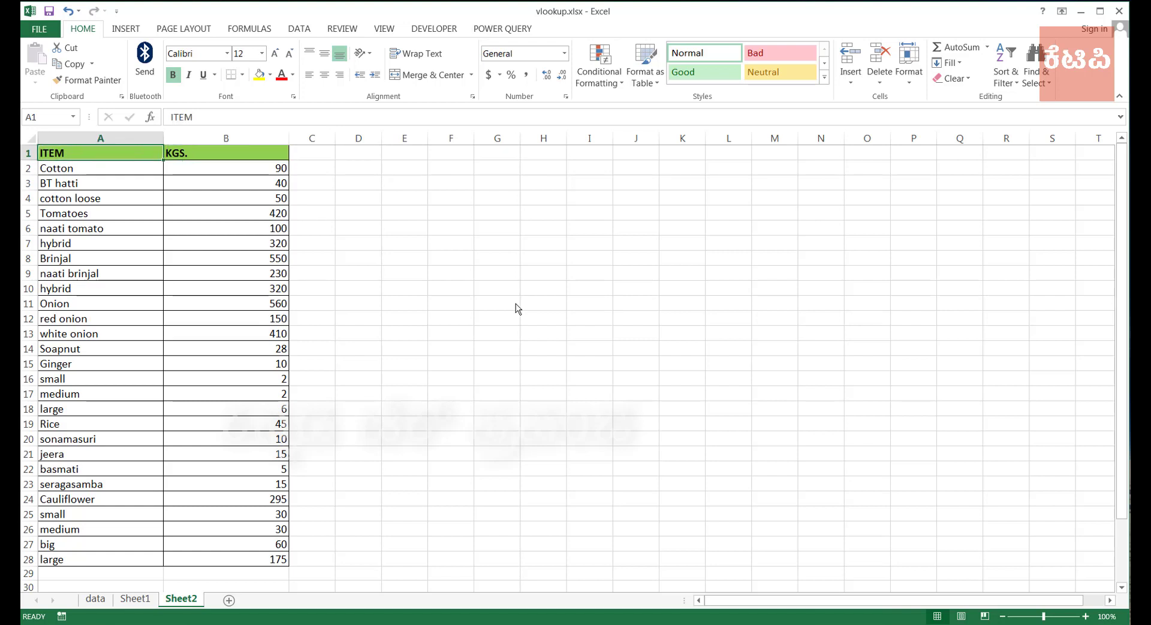
key(Down)
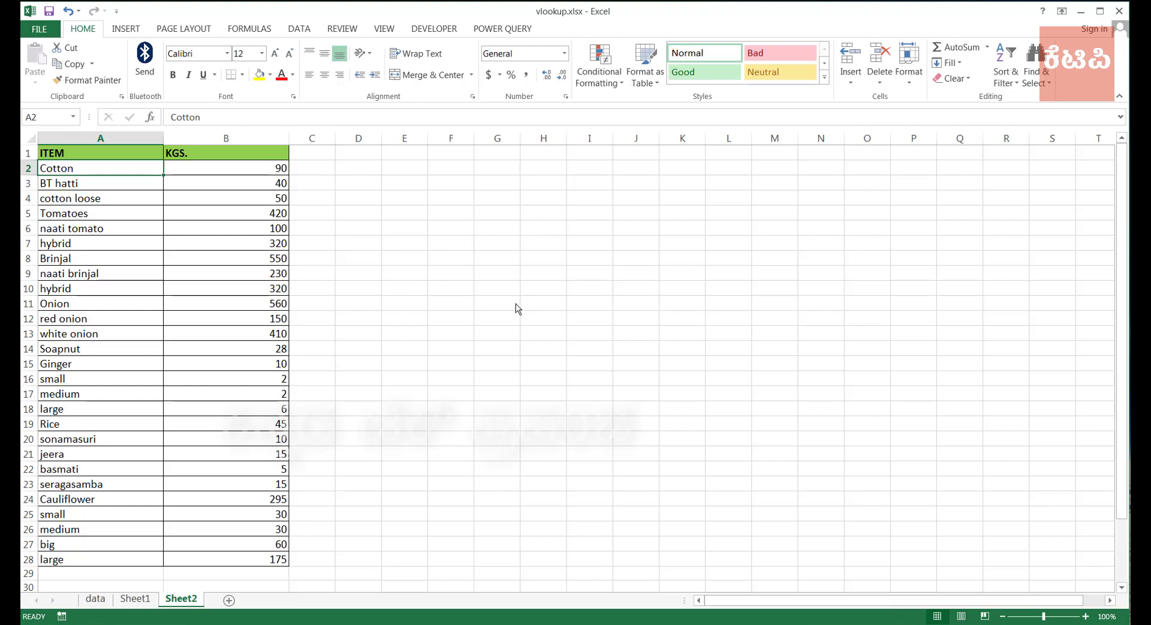
key(Down)
key(Down)
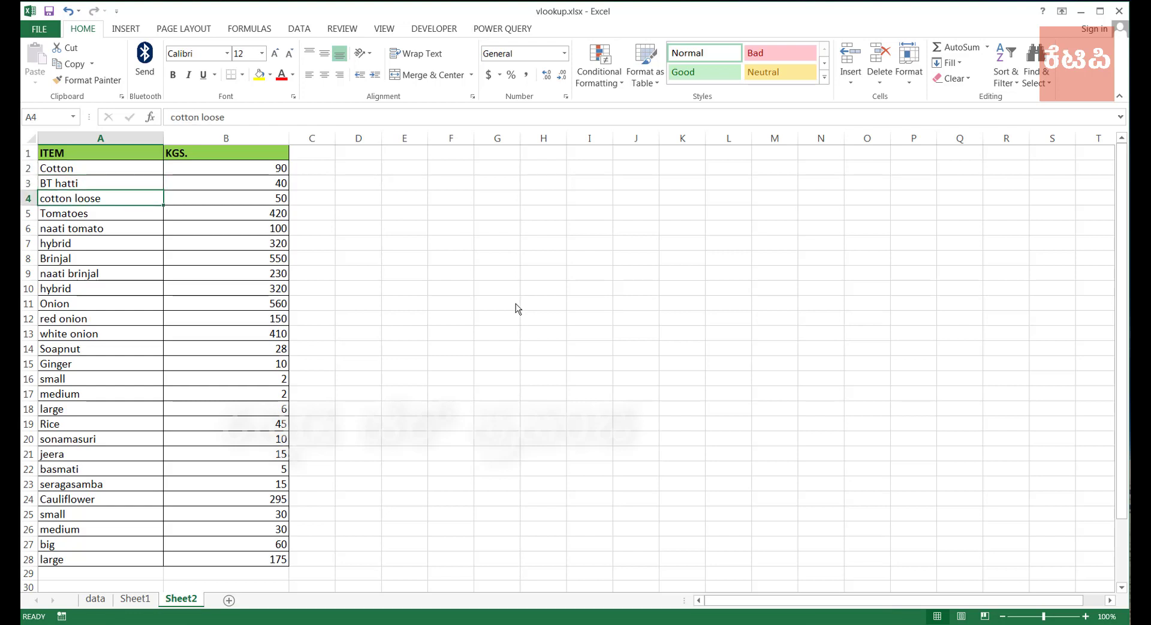
key(Down)
key(Down)
key(Down)
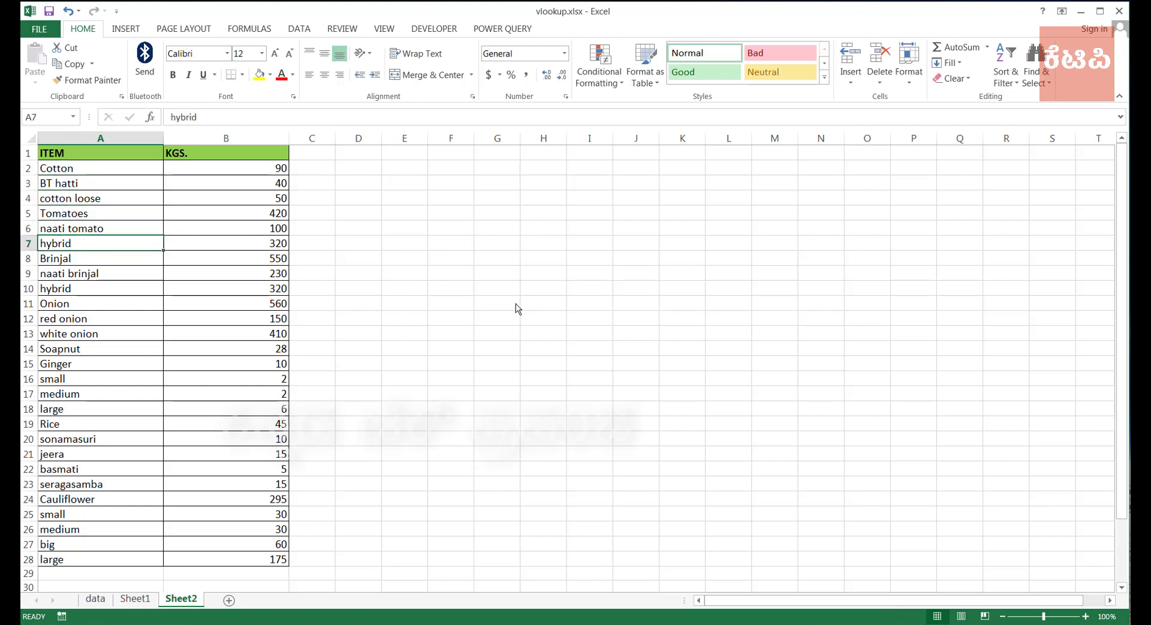
key(Down)
key(Down)
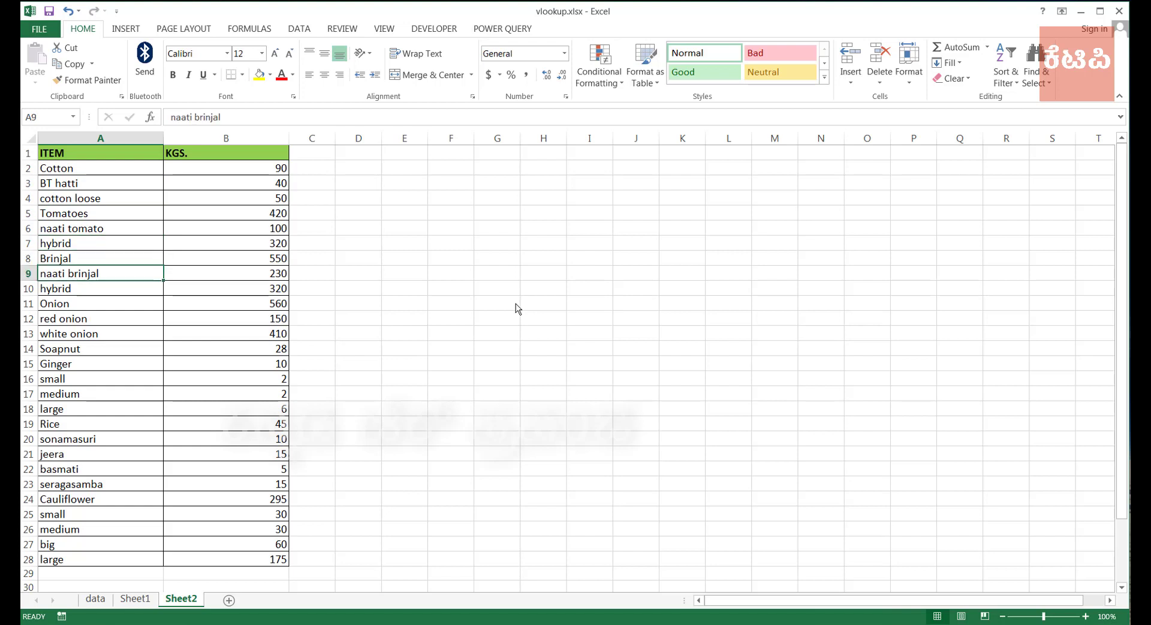
key(Down)
key(Down)
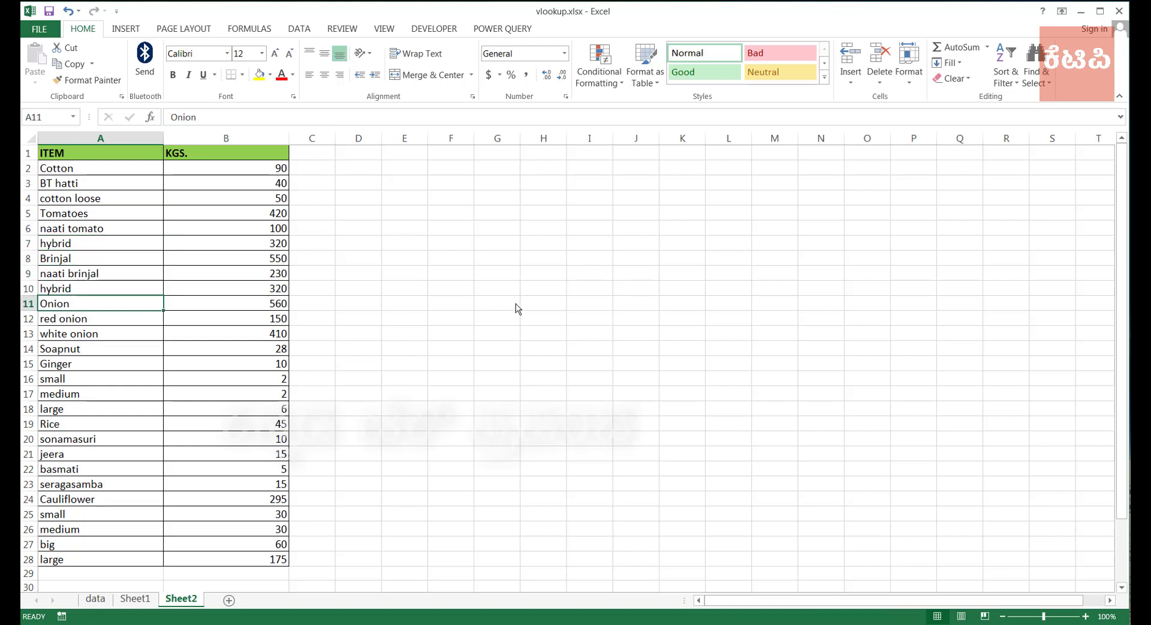
key(Down)
key(Down)
key(Down)
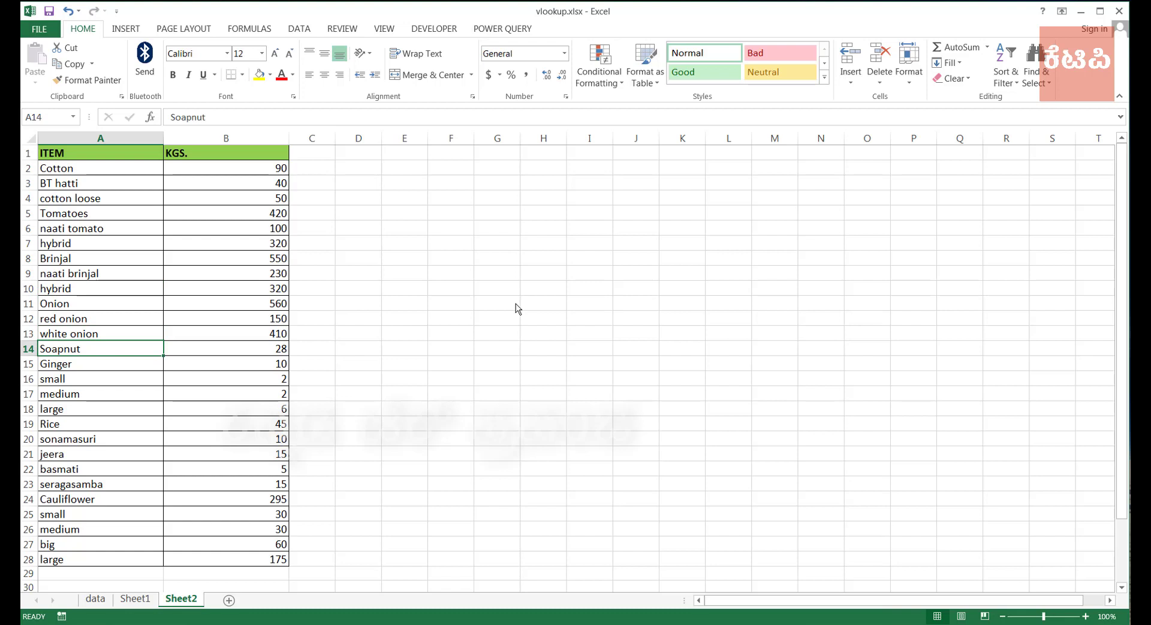
key(Down)
key(Down)
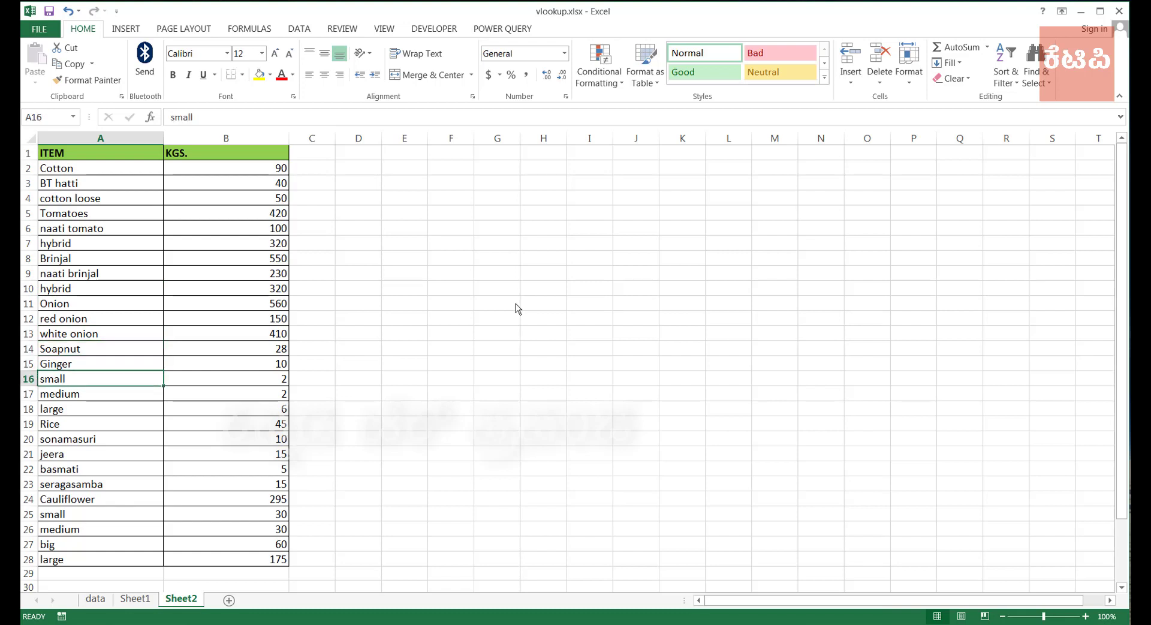
key(Down)
key(Down)
key(Down)
key(Down)
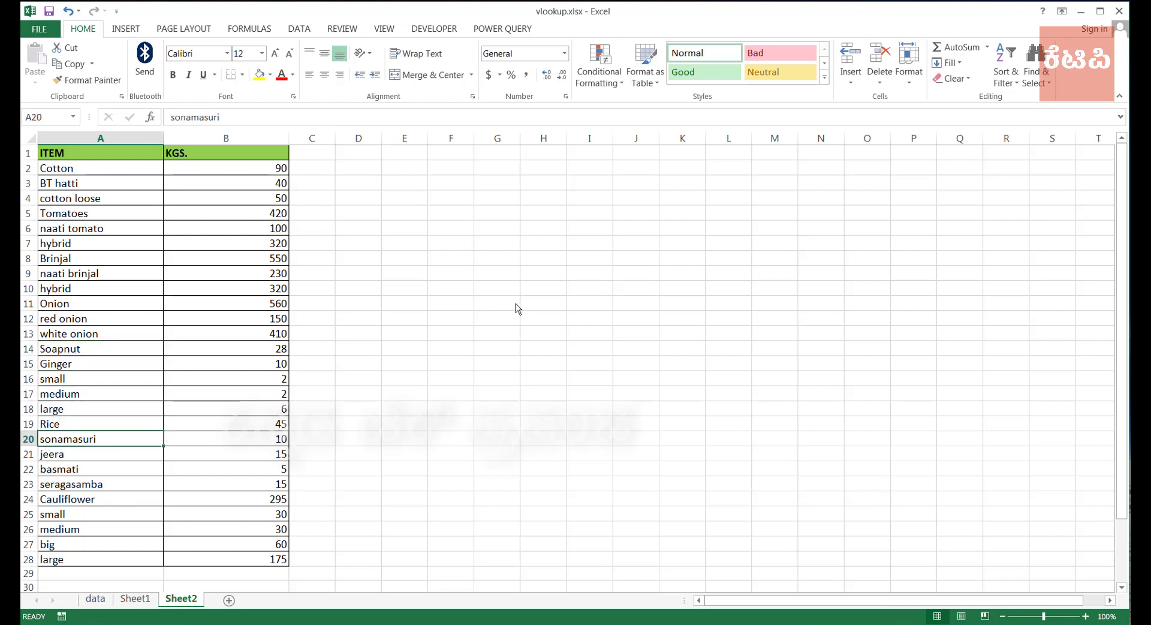
key(Down)
key(Down)
key(Down)
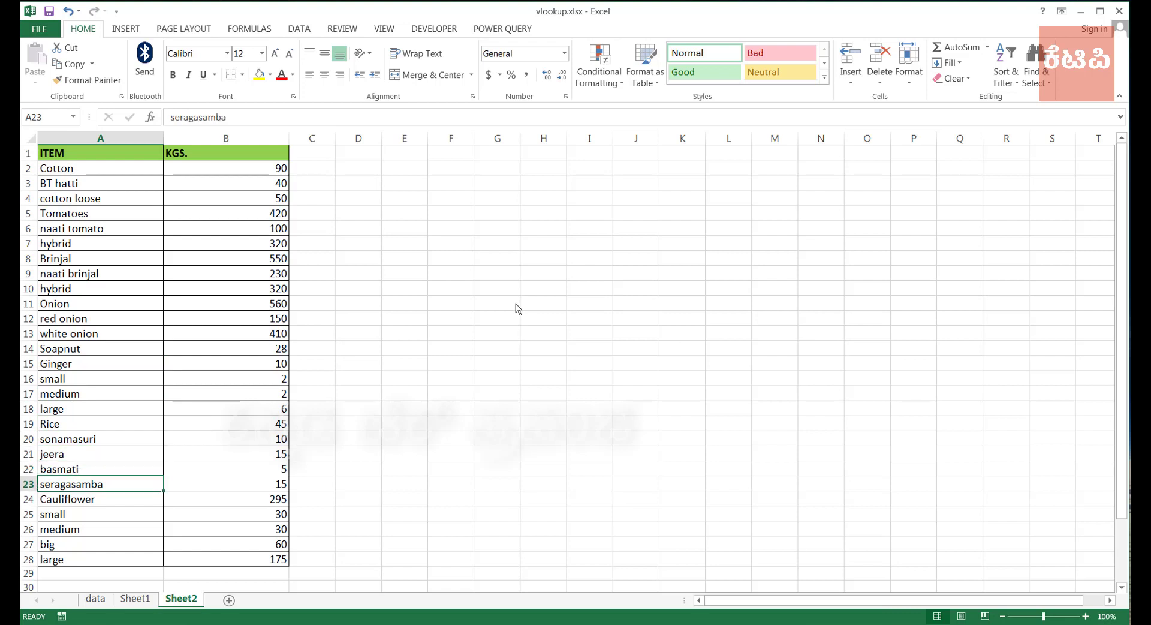
key(Down)
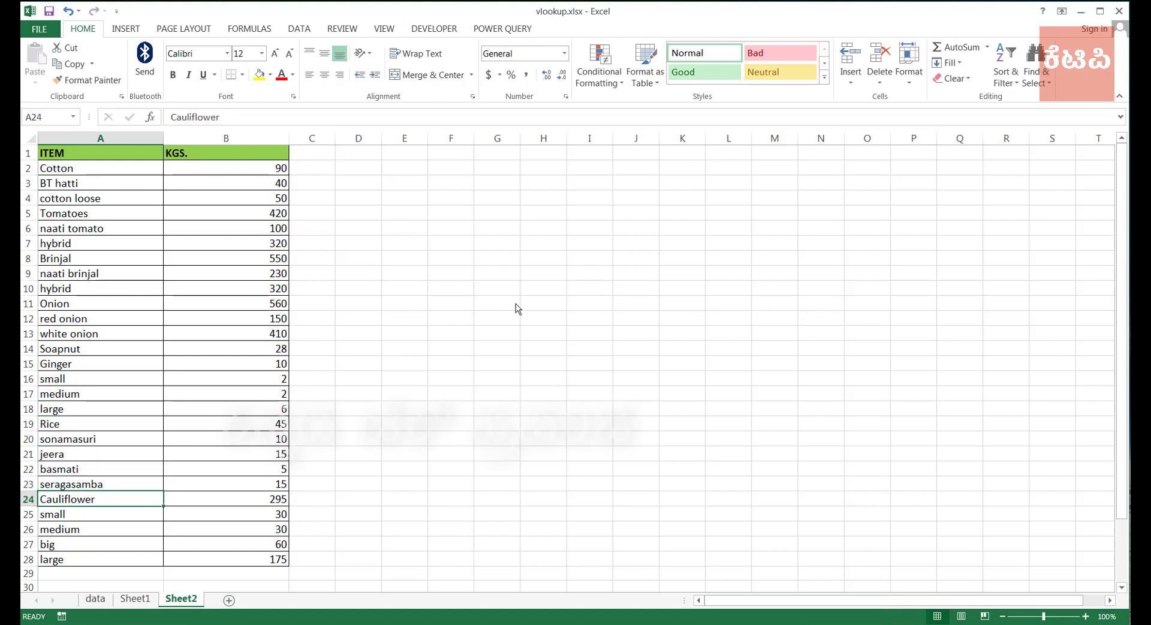
key(Down)
key(Down)
key(Down)
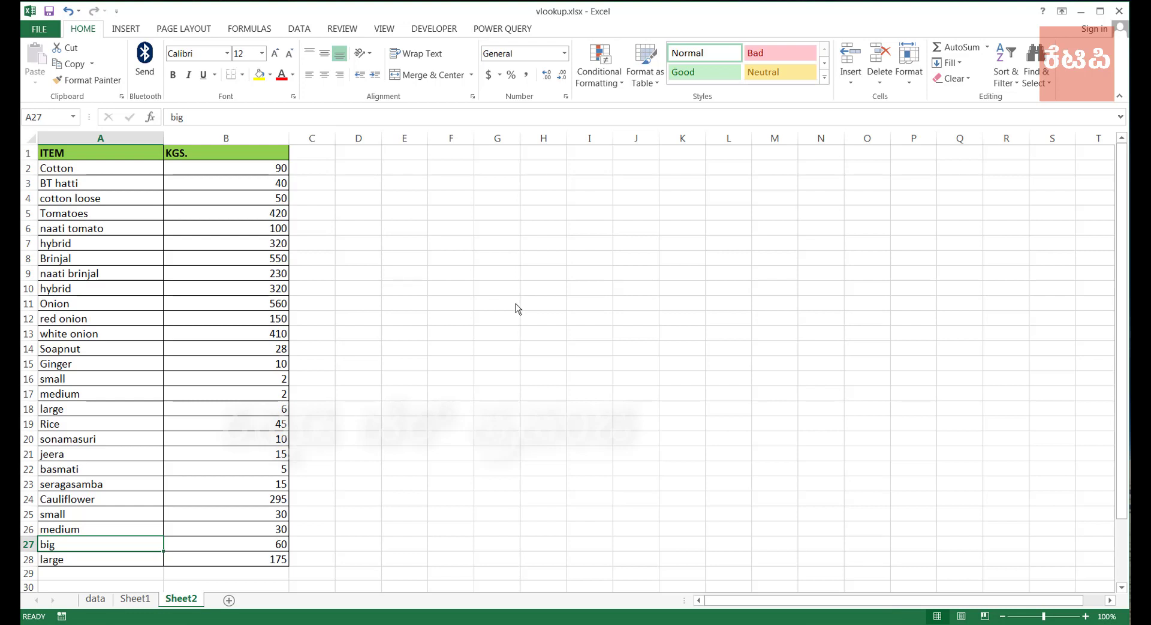
key(ctrl+Home)
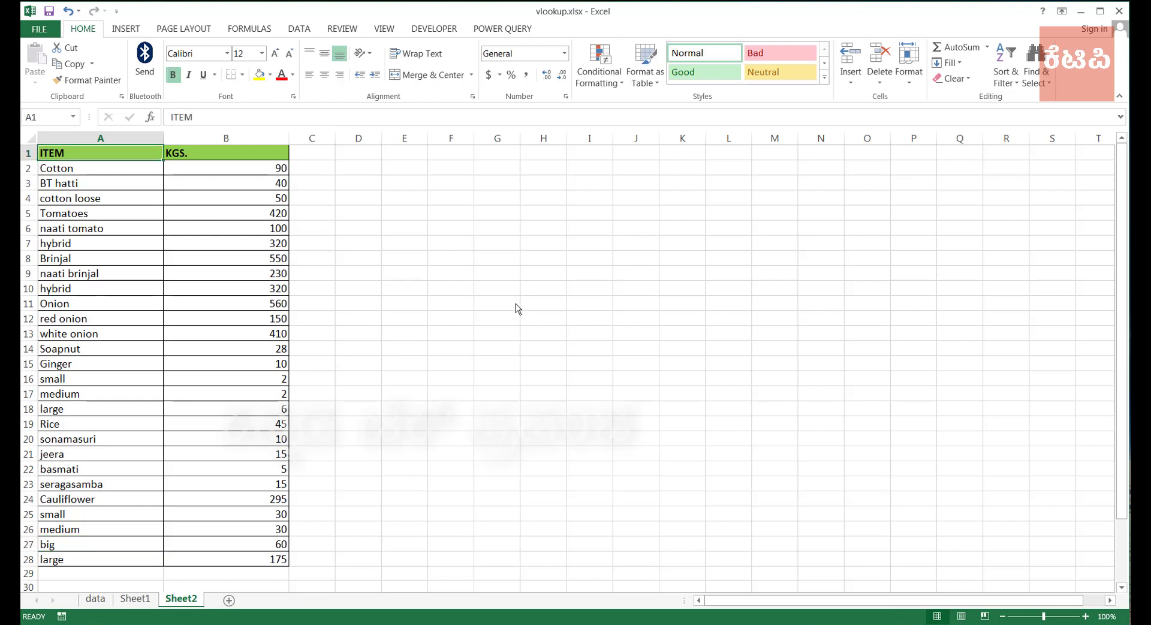
Turn off 'Summary rows below detail' in the Data tab's Outline settings.
click(308, 32)
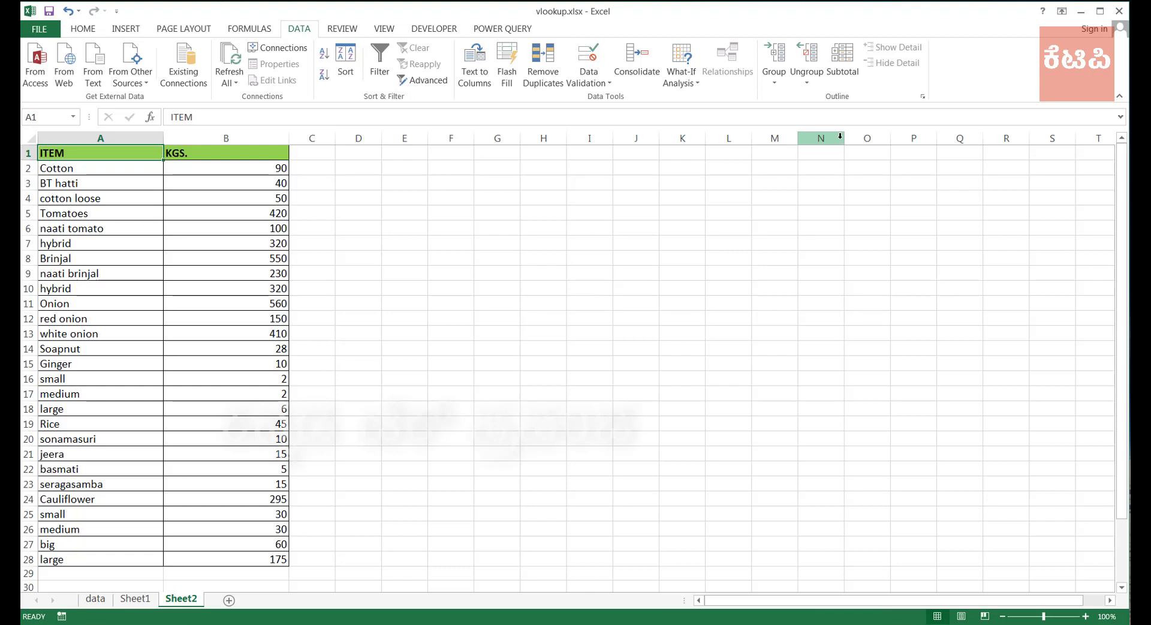
click(923, 97)
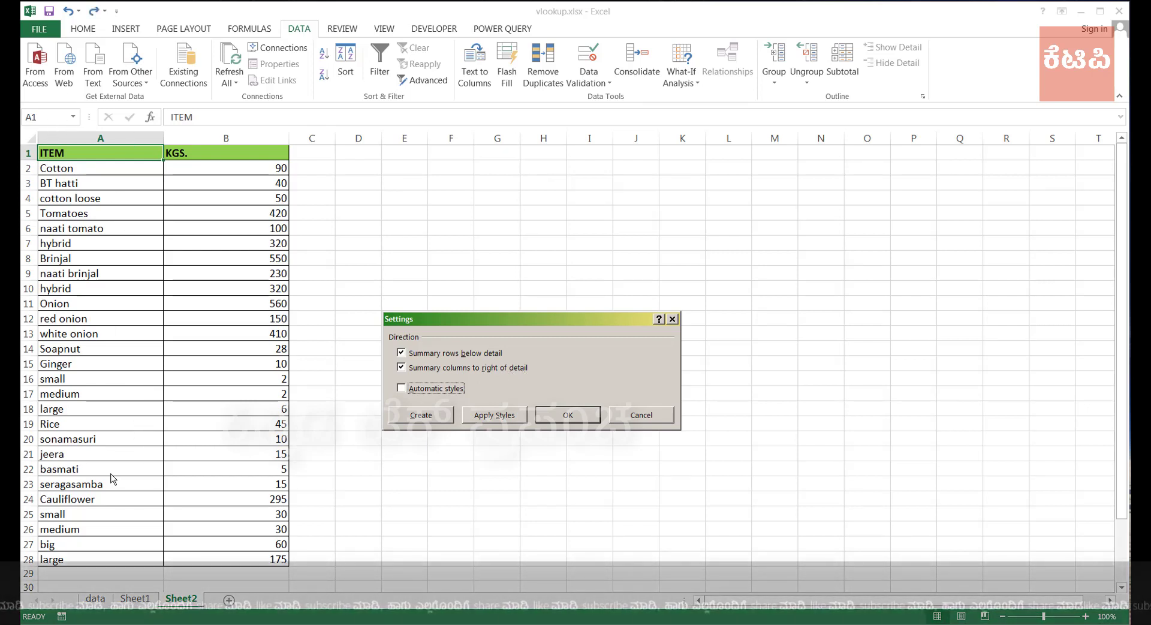
click(419, 353)
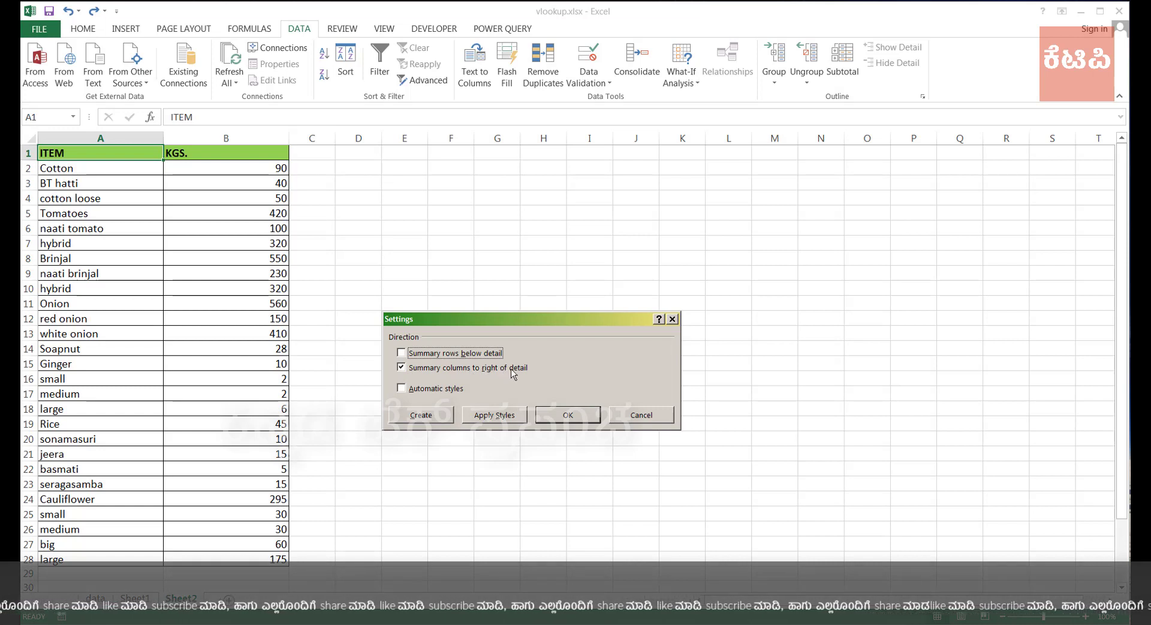
click(568, 415)
Select rows 3–4 (BT hatti, cotton loose) and group them under Cotton.
click(120, 213)
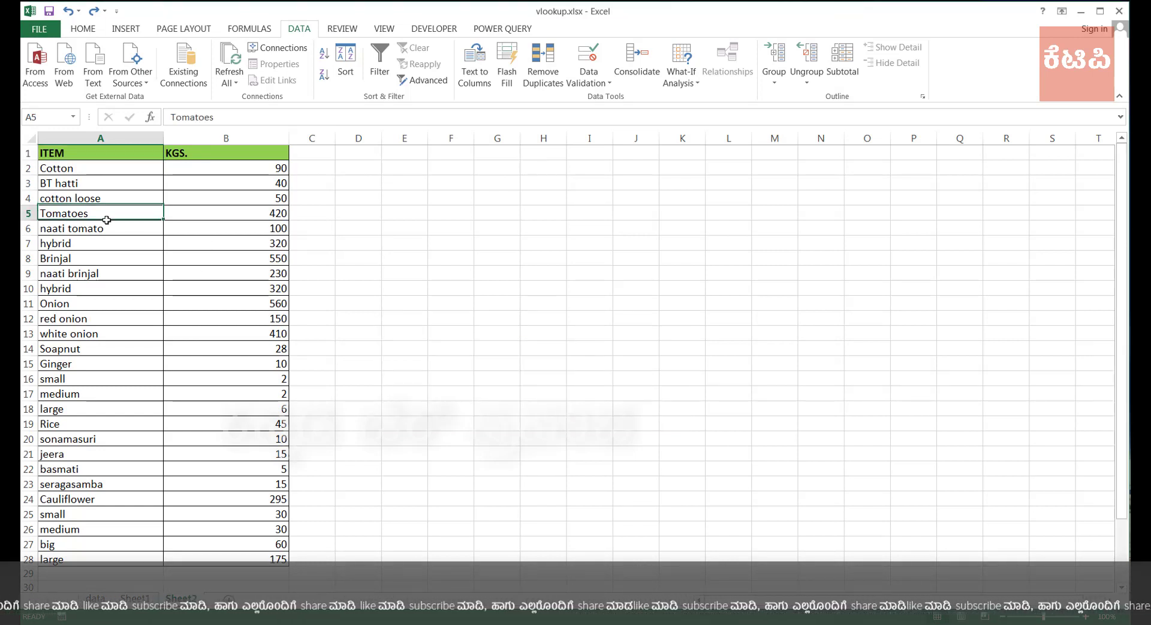
click(60, 169)
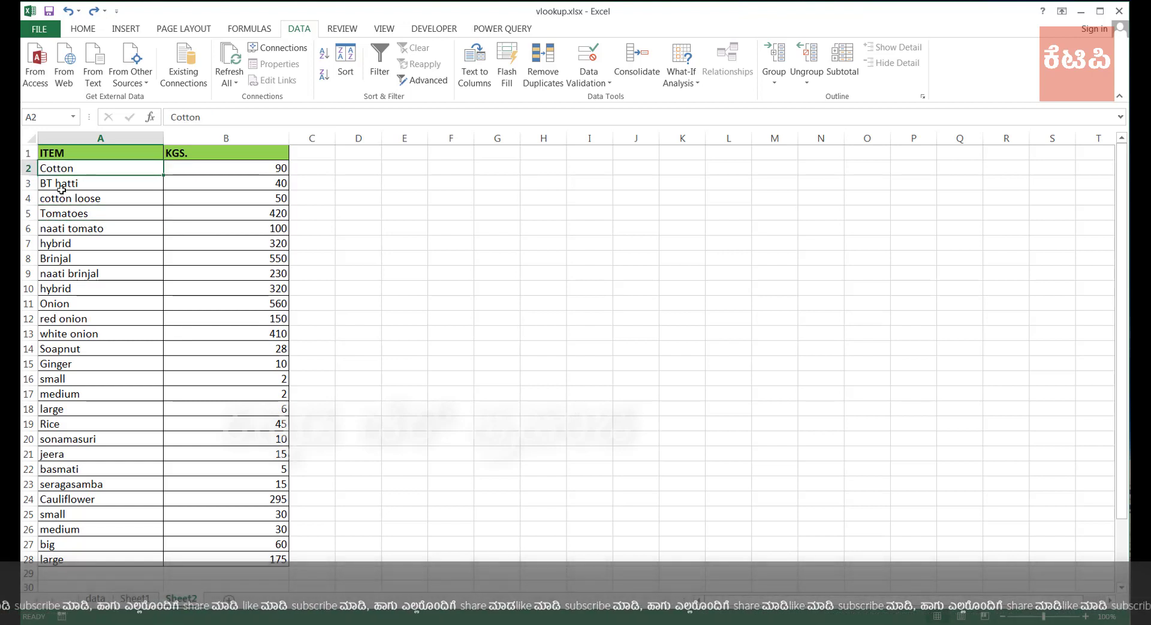
drag(64, 183, 65, 198)
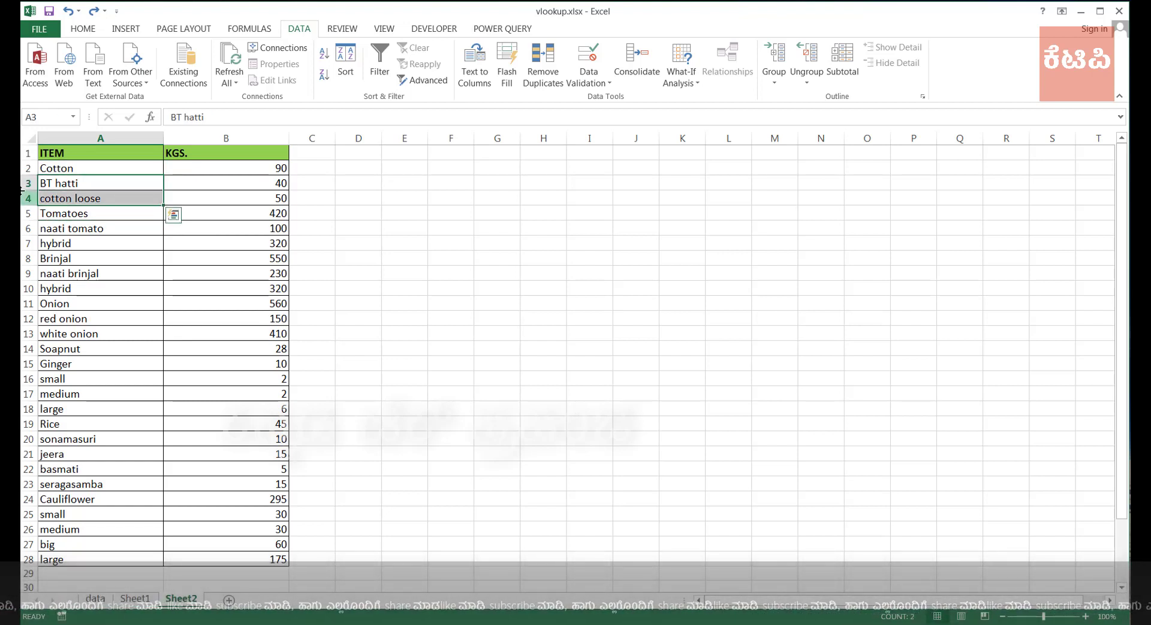
drag(26, 183, 25, 198)
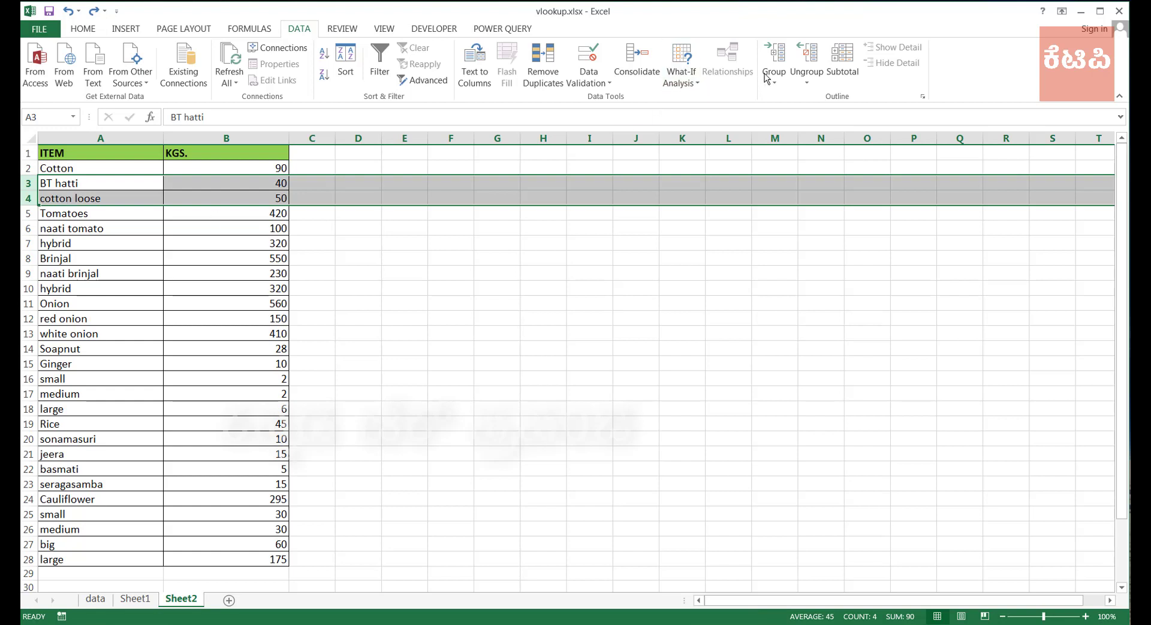
click(780, 87)
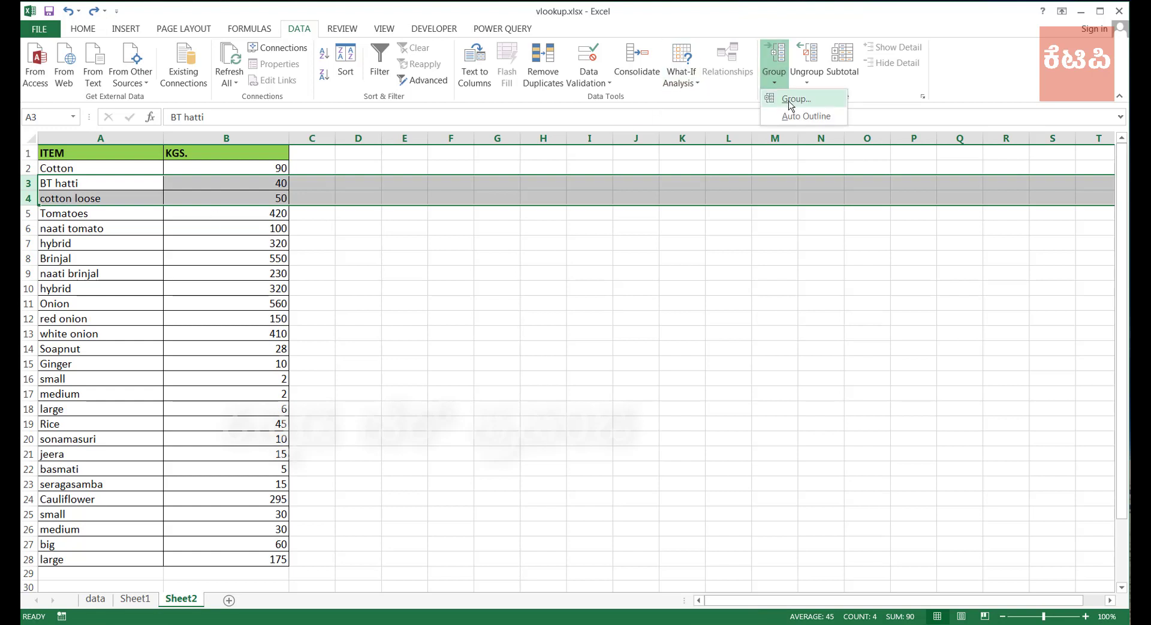
click(789, 102)
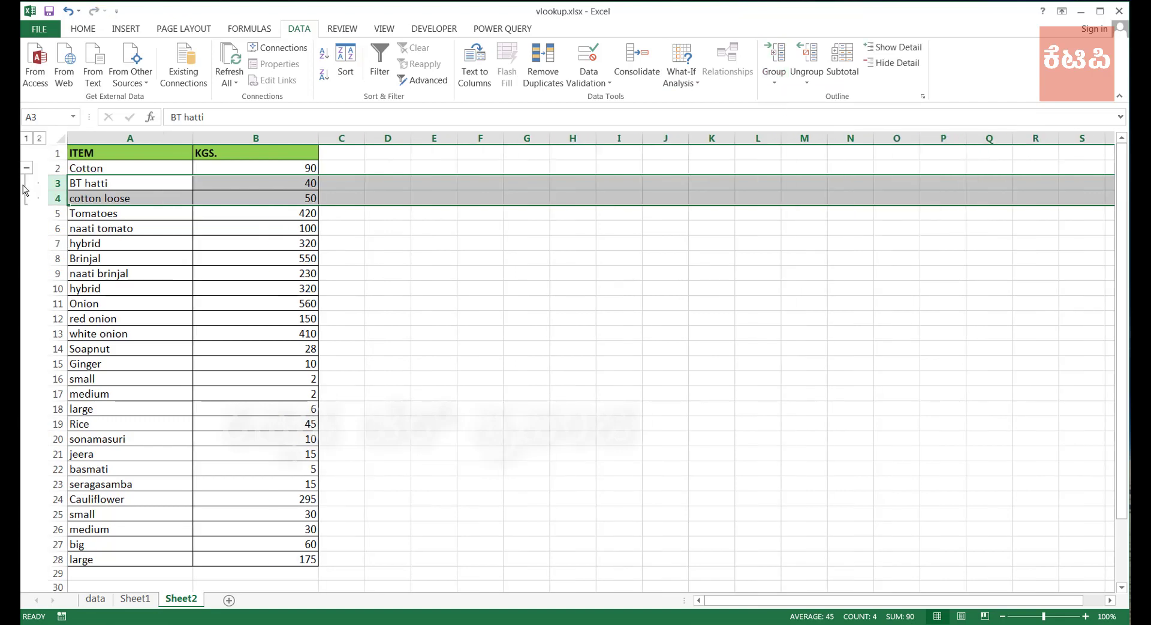
Collapse and re-expand the Cotton group, then select the naati tomato row.
click(27, 168)
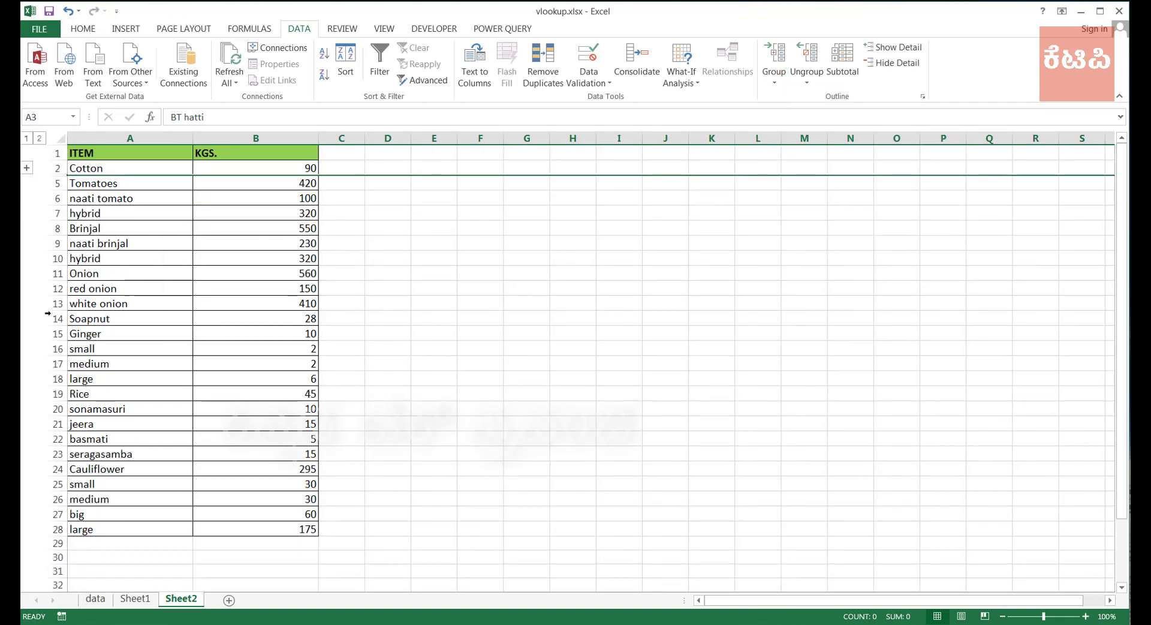
click(26, 169)
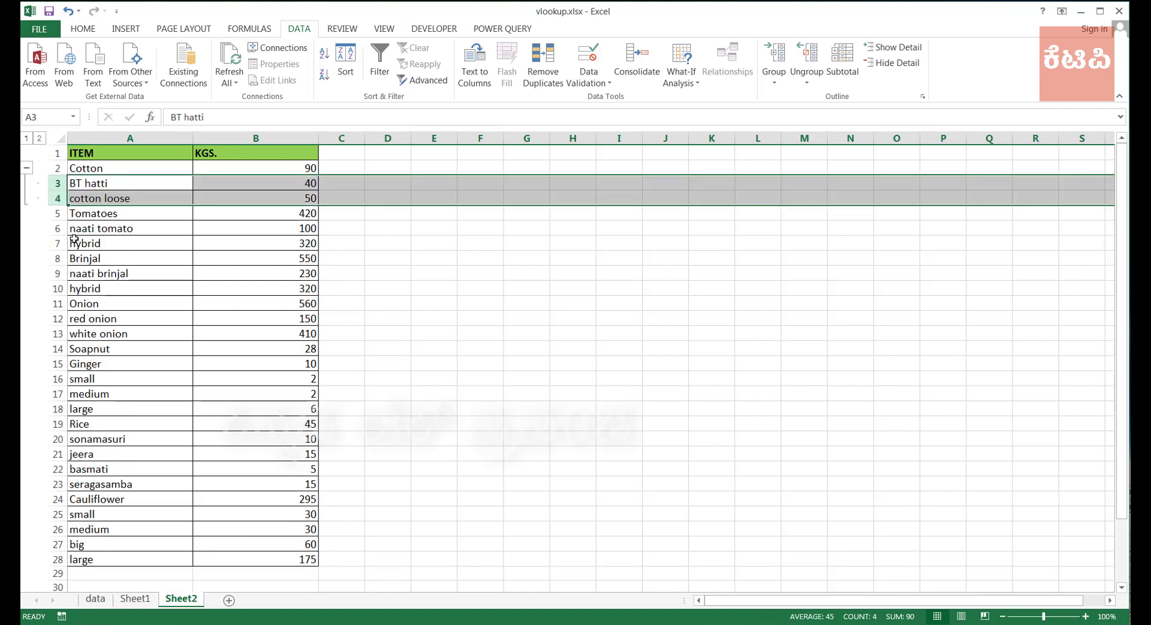
click(90, 216)
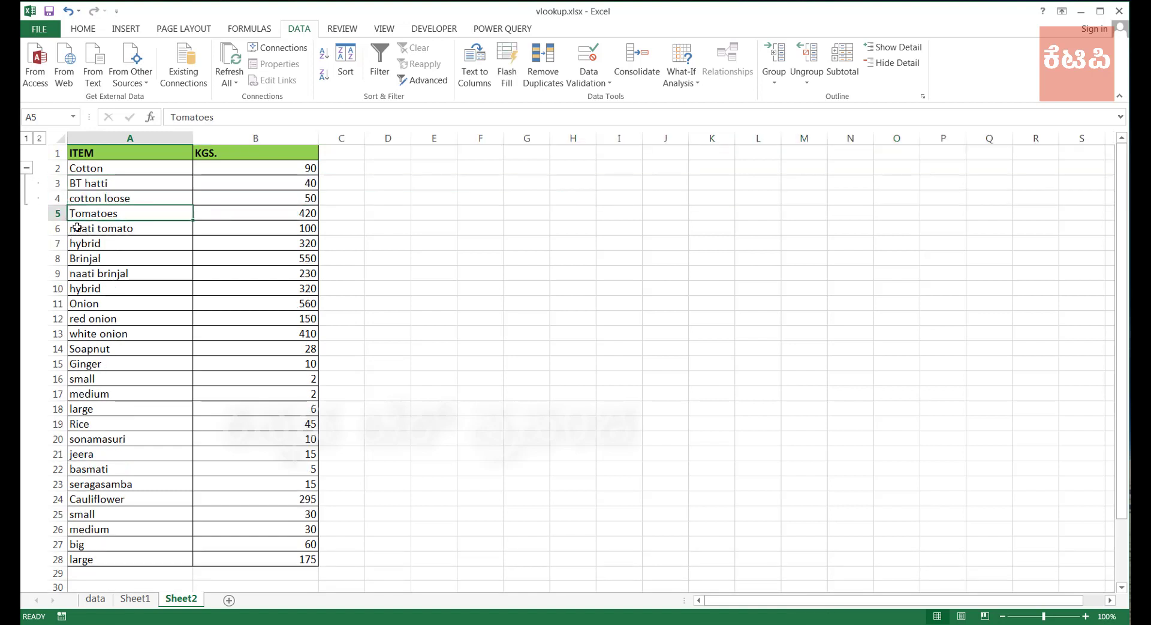
click(54, 228)
Group rows 6–7 under Tomatoes and rows 9–10 under Brinjal.
drag(54, 229, 57, 247)
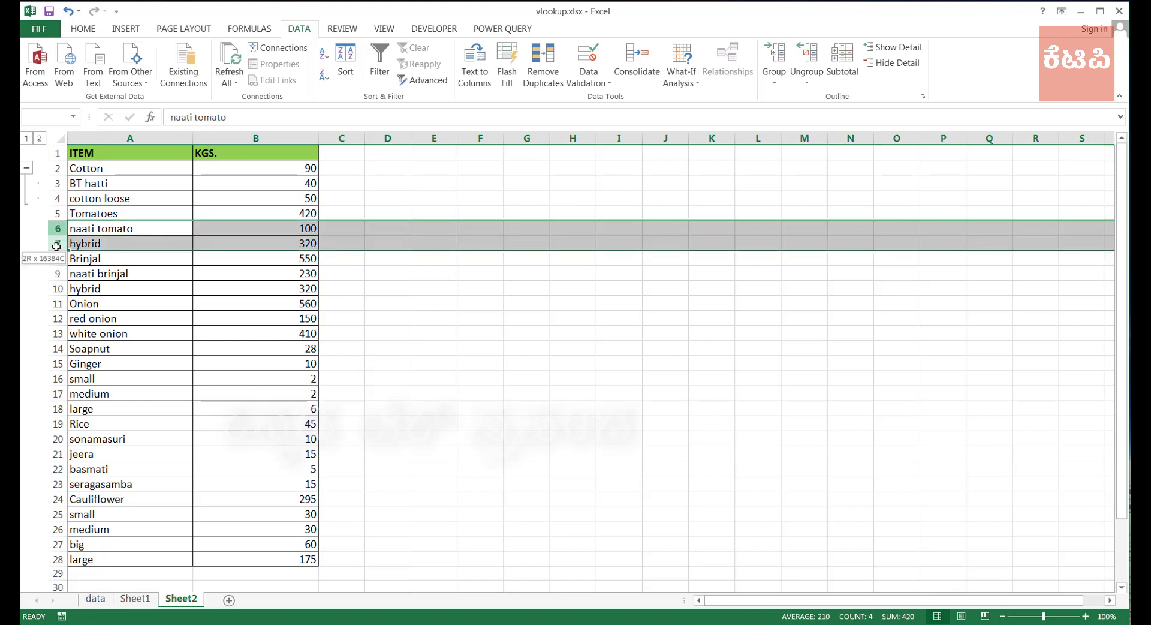
click(778, 77)
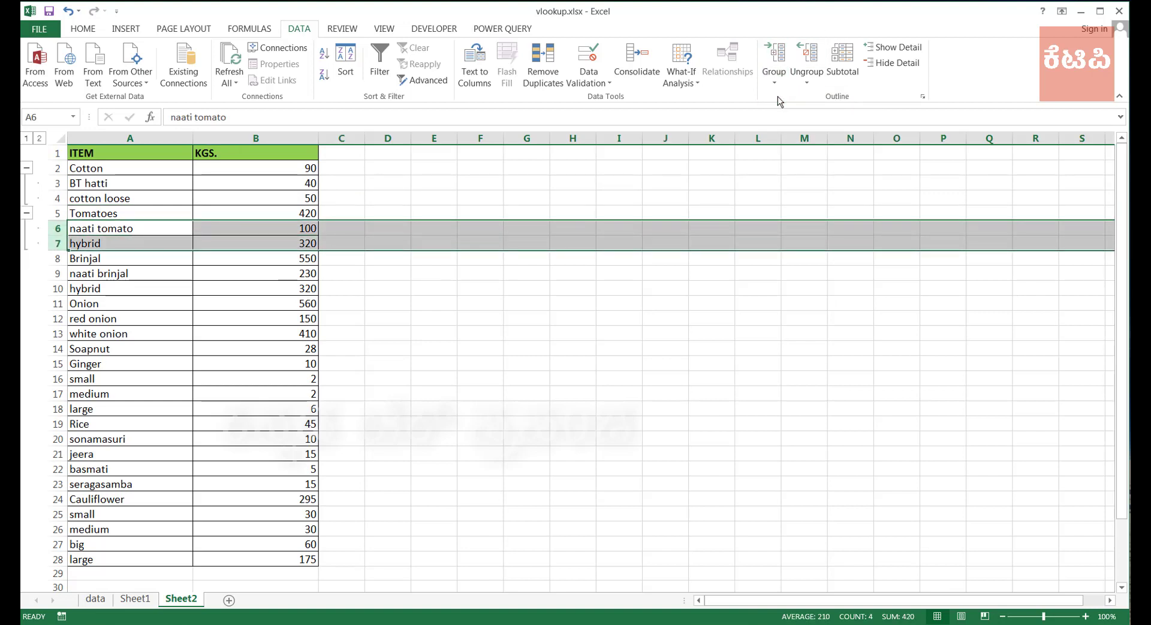
click(78, 259)
click(88, 275)
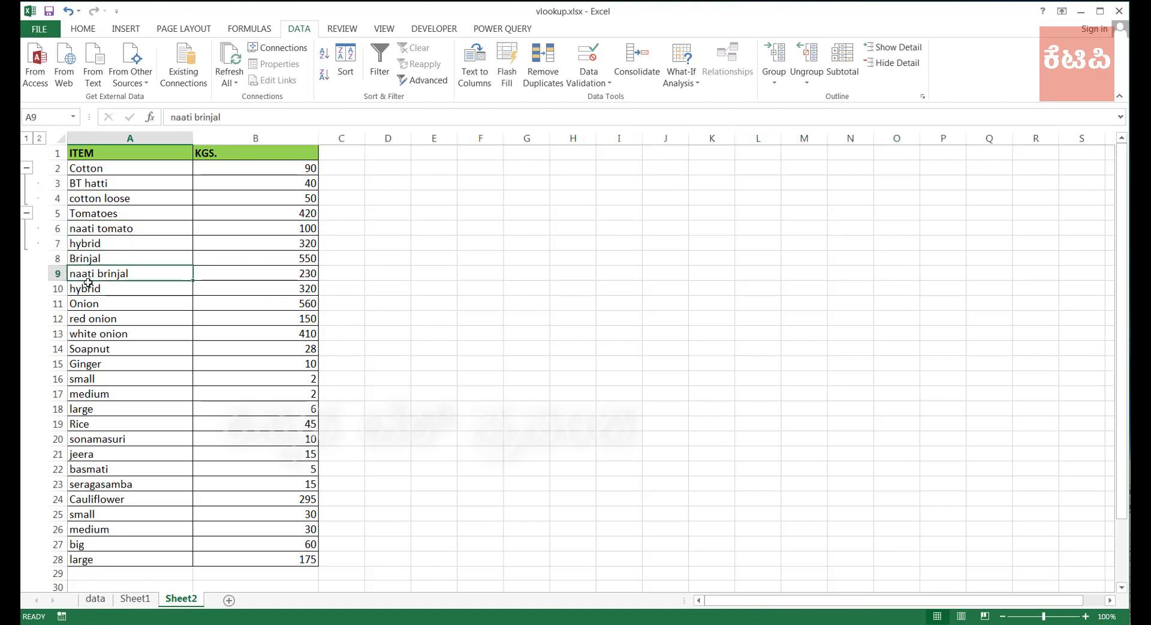
click(88, 284)
click(56, 273)
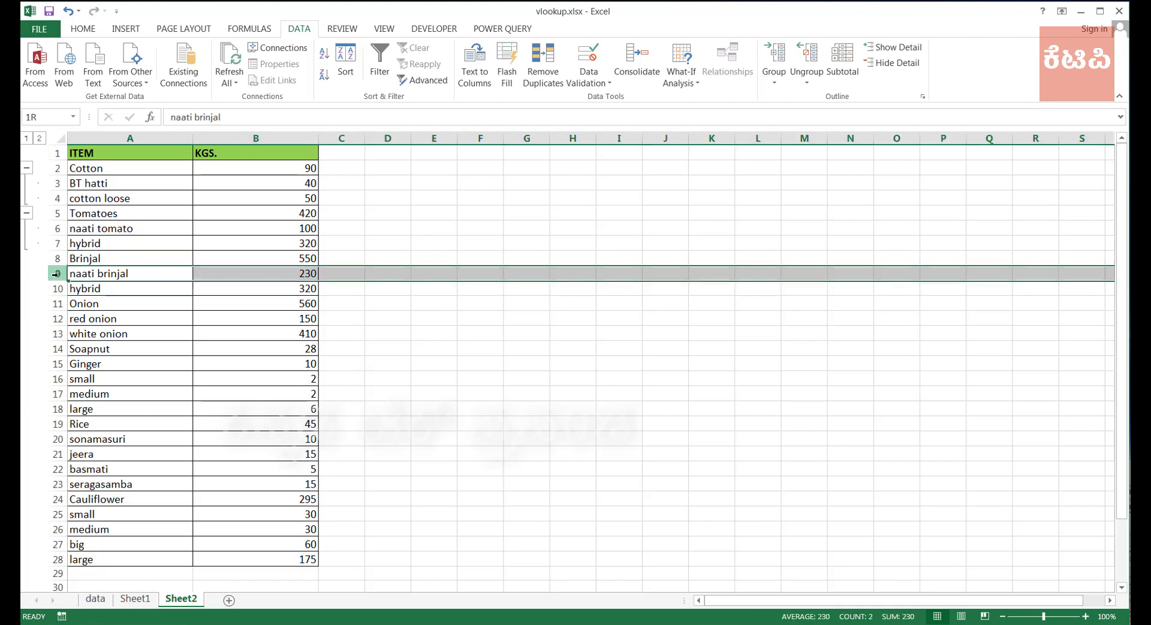
drag(56, 274, 56, 289)
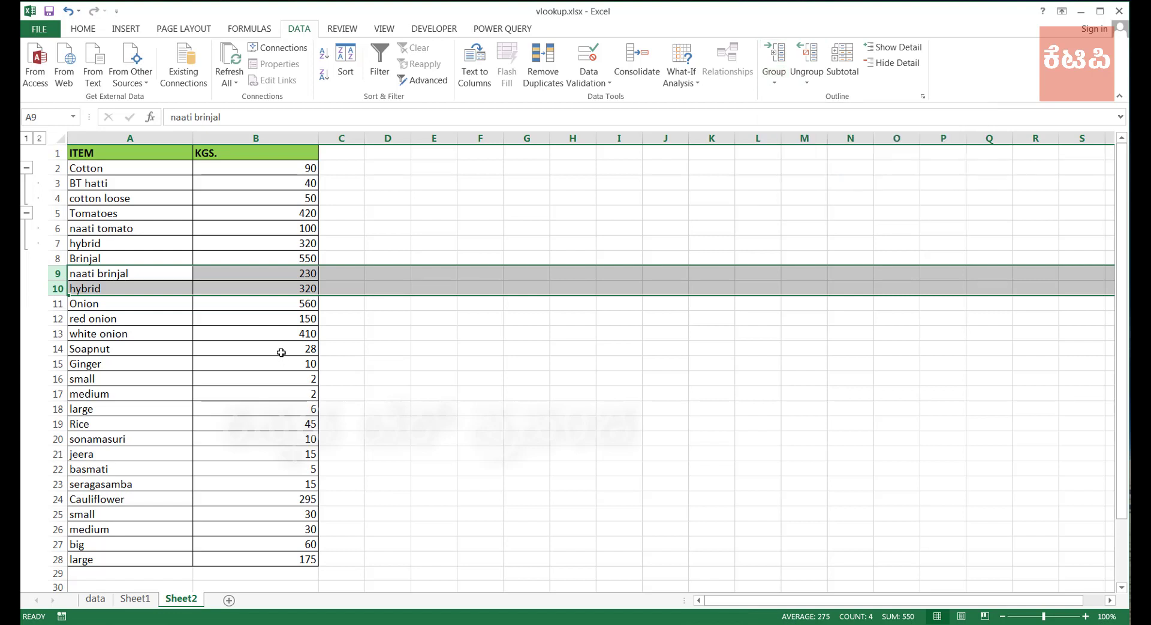
key(shift+alt+Right)
Group the onion rows 12–13 and ginger rows 16–18 with Shift+Alt+Right.
click(84, 318)
click(58, 319)
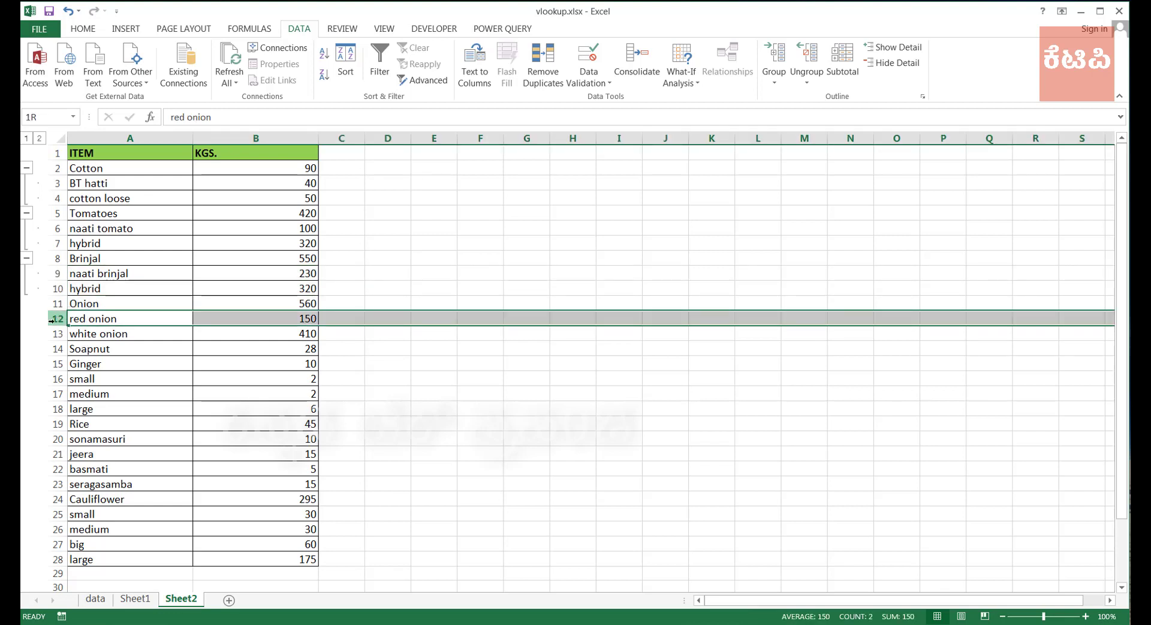
drag(55, 320, 60, 336)
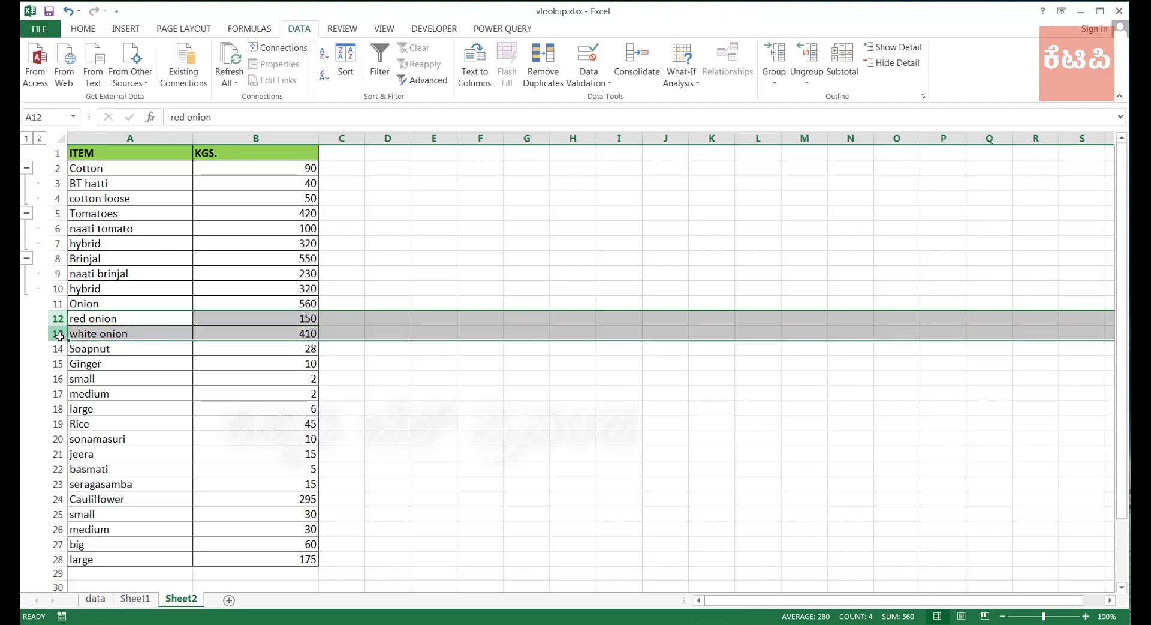
key(alt+shift+Right)
click(55, 348)
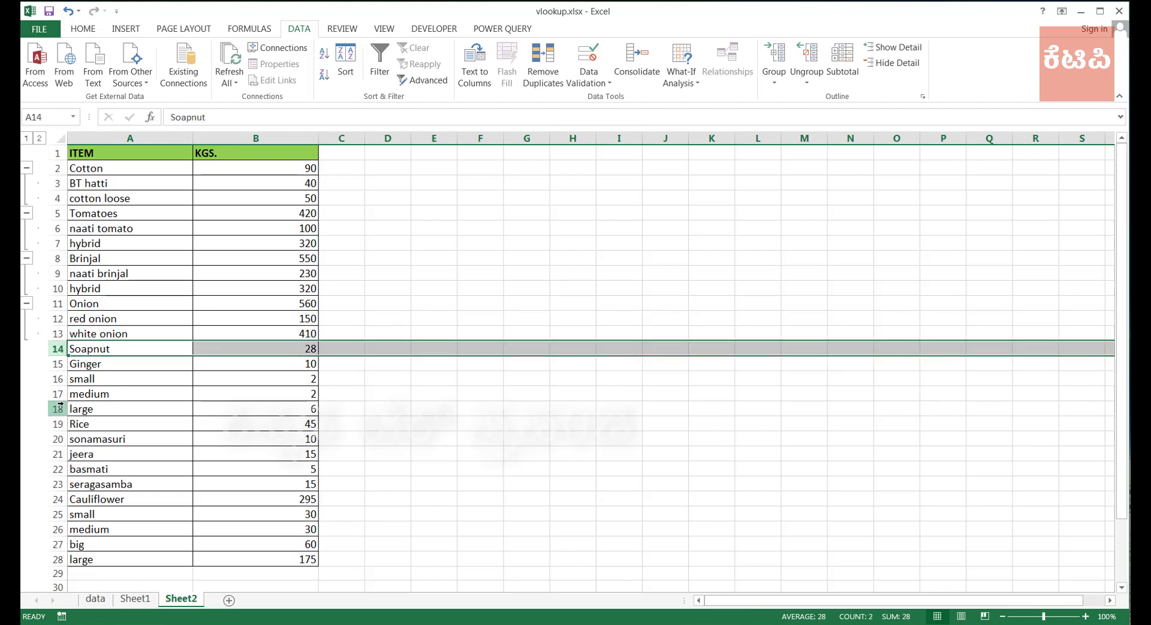
click(55, 364)
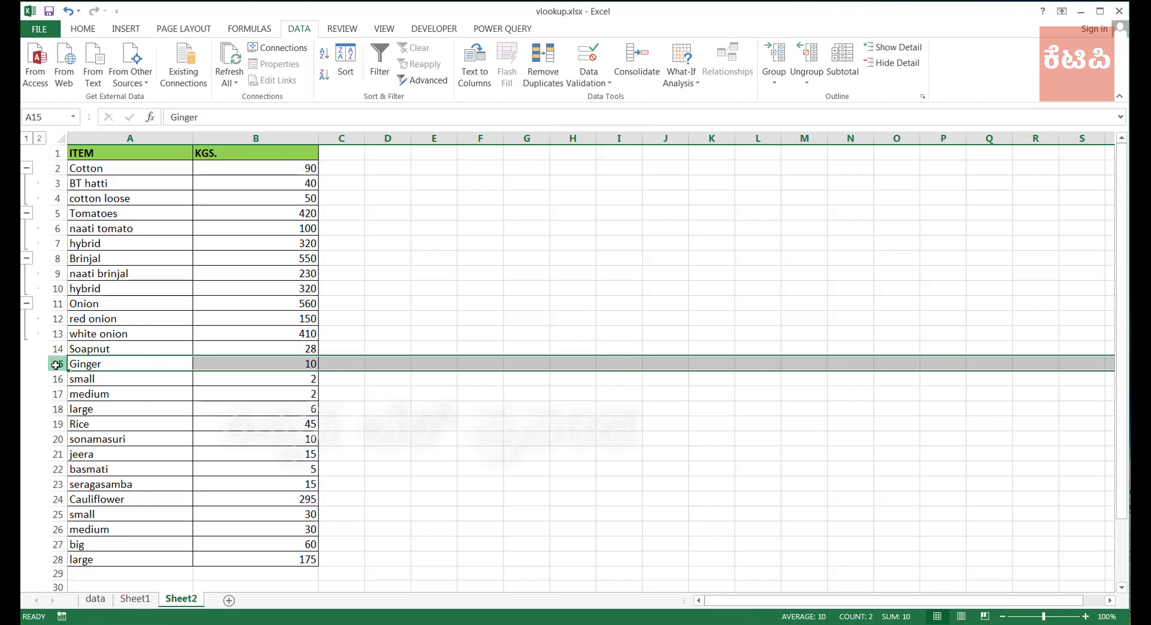
drag(56, 378, 57, 409)
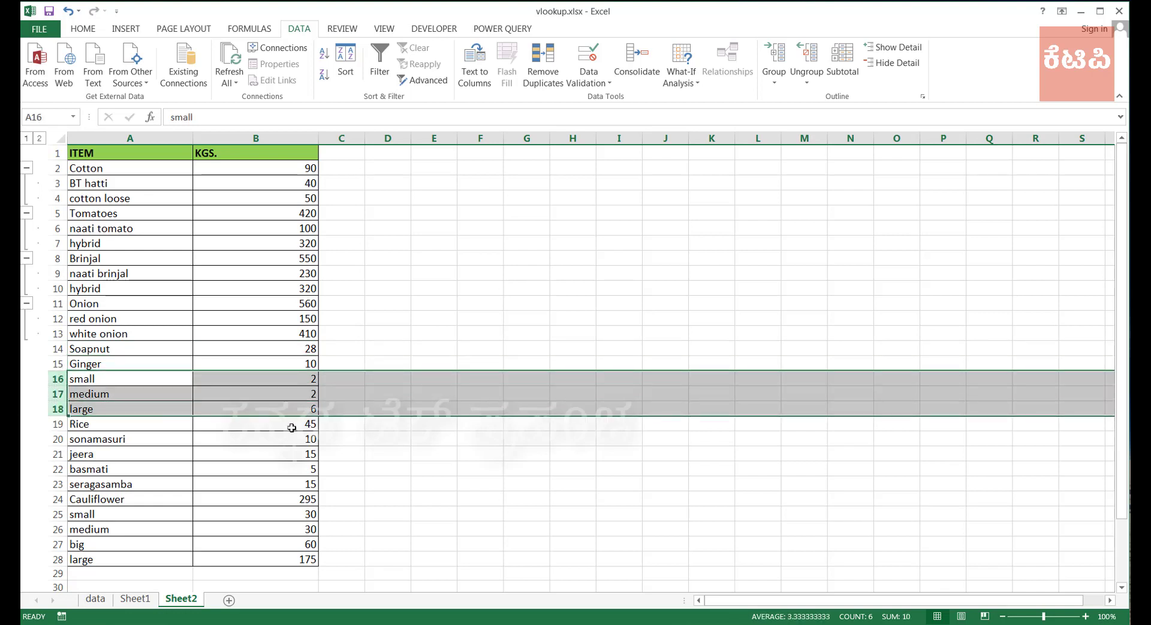
key(shift+alt+Right)
Group rice rows 20–23 and cauliflower rows 25–28.
drag(59, 438, 59, 483)
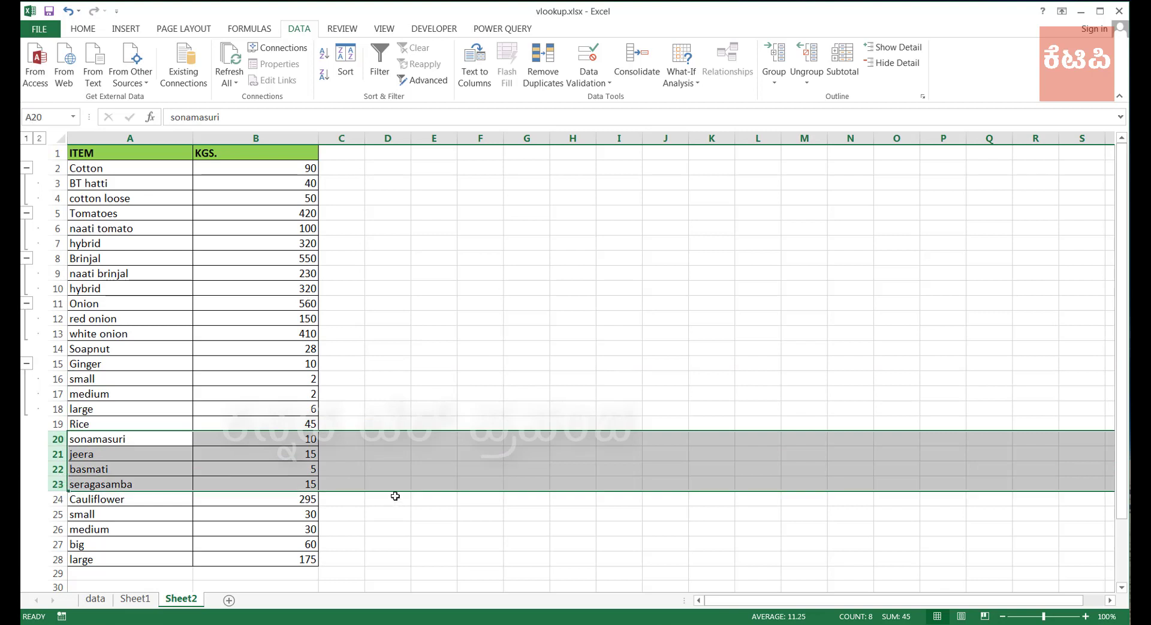
key(shift+alt+Right)
drag(55, 514, 55, 559)
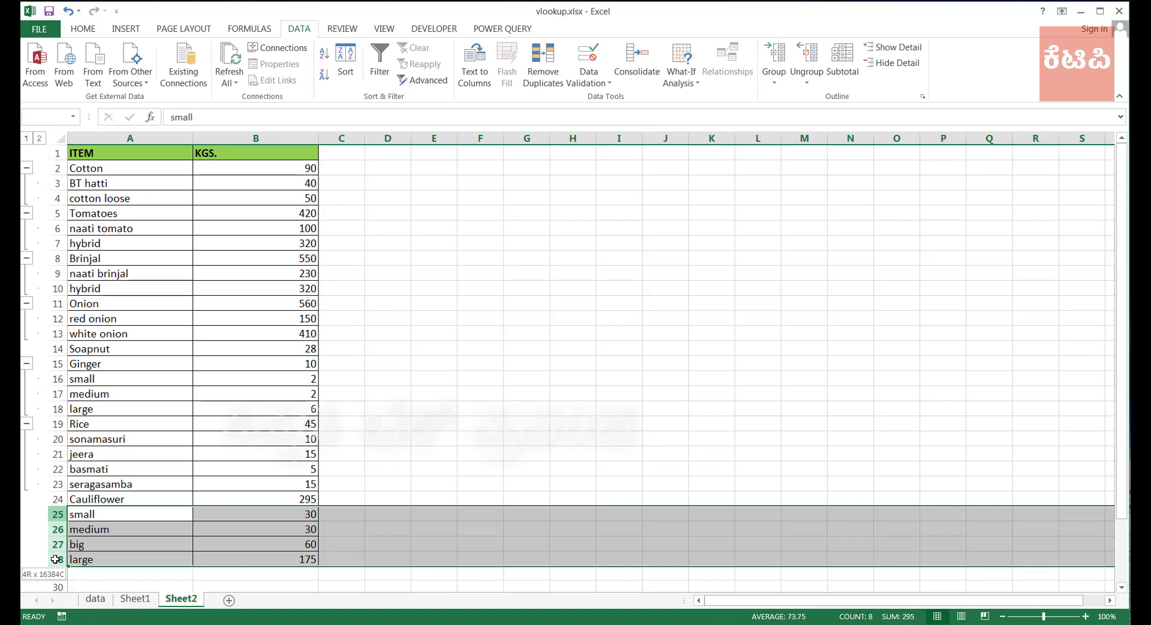
key(shift+alt+Right)
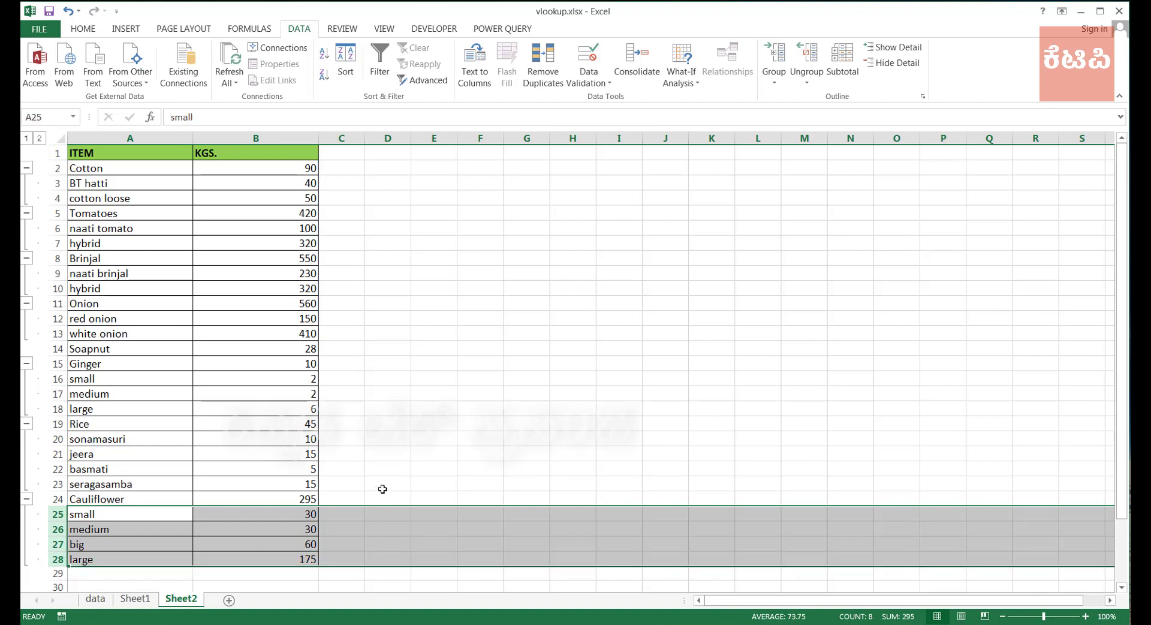
Collapse the Cauliflower, Rice, Ginger, Onion, Brinjal, Tomatoes and Cotton groups, then select the main rows.
click(26, 498)
click(26, 424)
click(27, 363)
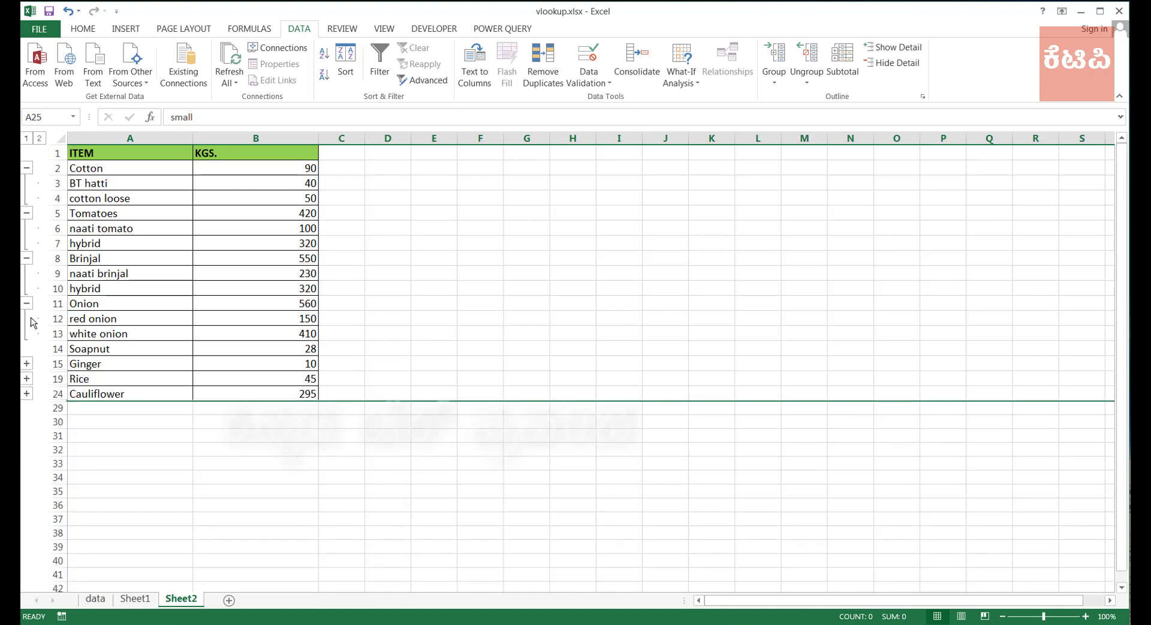
click(26, 304)
click(26, 259)
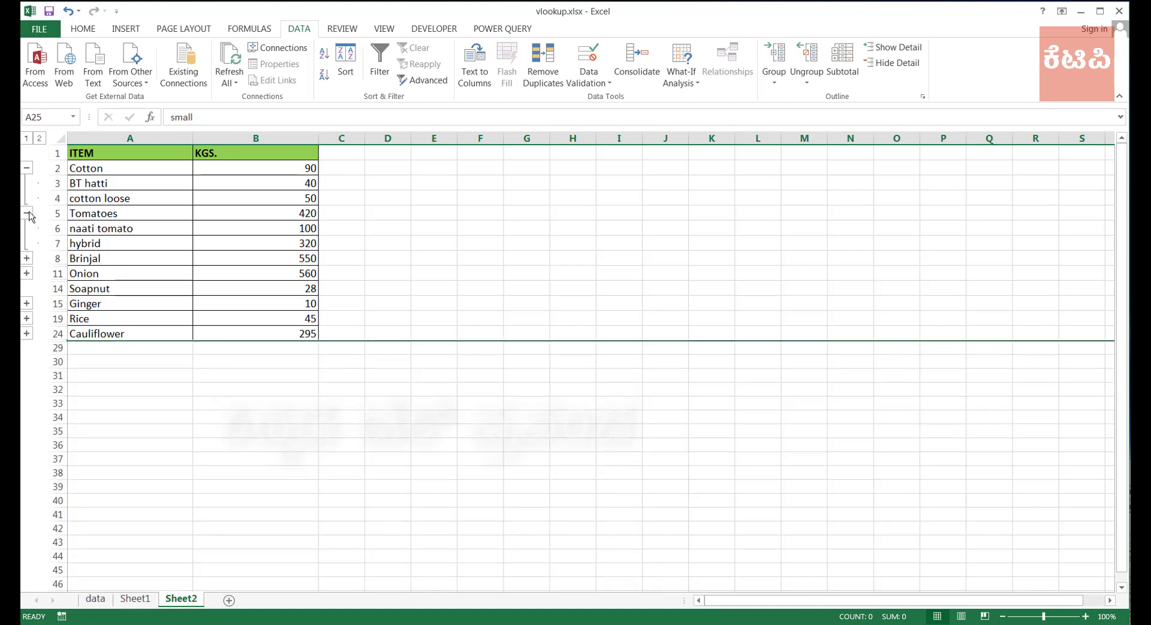
click(27, 213)
click(26, 168)
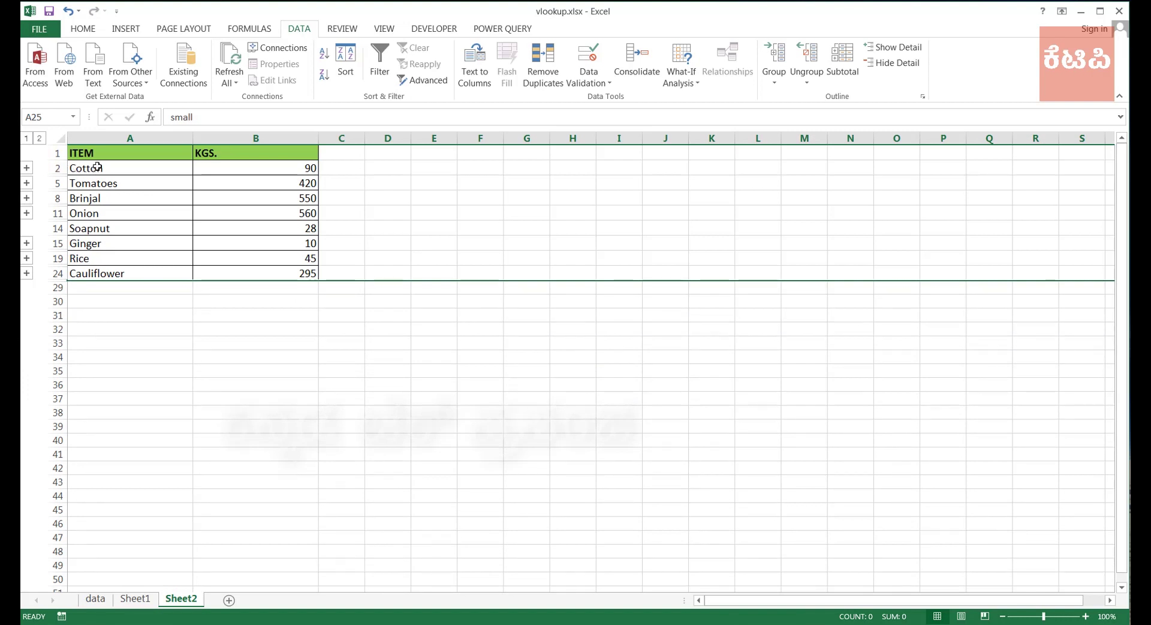
mouse_move(96, 168)
mouse_down()
mouse_move(196, 272)
mouse_move(271, 272)
mouse_up()
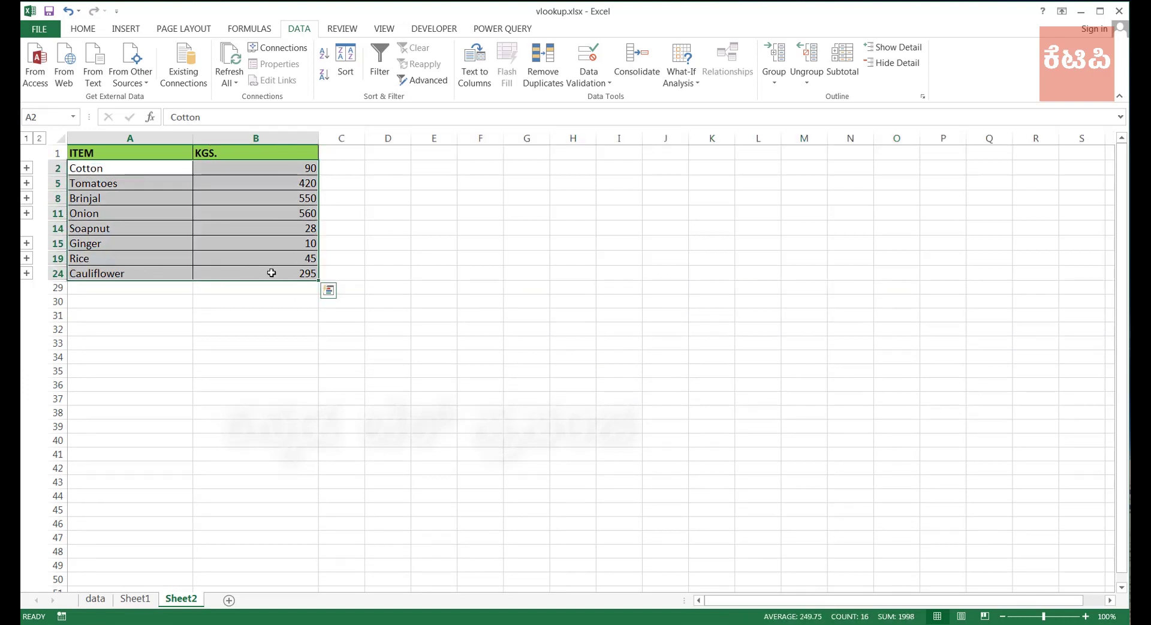
Toggle bold off the selected item list with Ctrl+B, checking the Cauliflower and Rice groups.
key(ctrl+b)
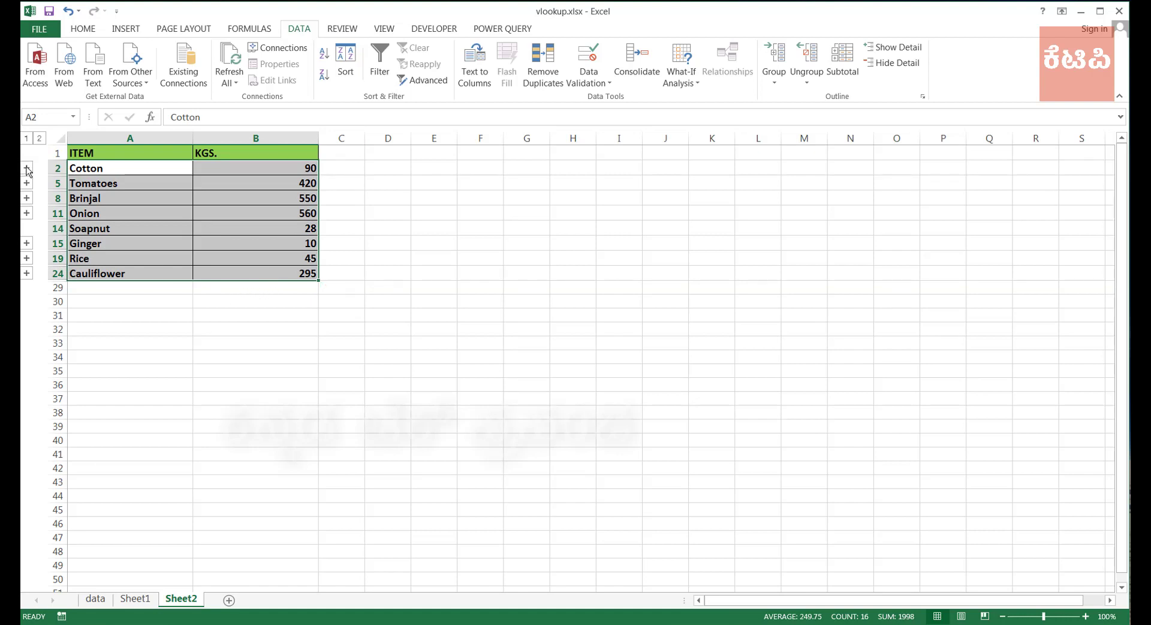
click(28, 274)
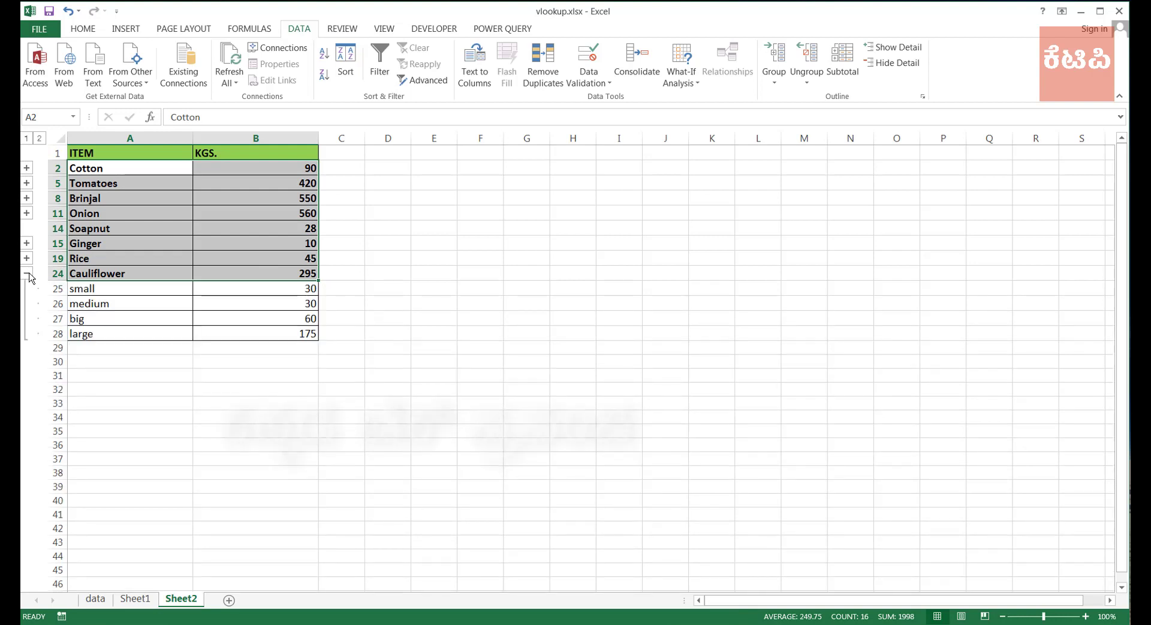
click(26, 273)
click(26, 263)
click(26, 260)
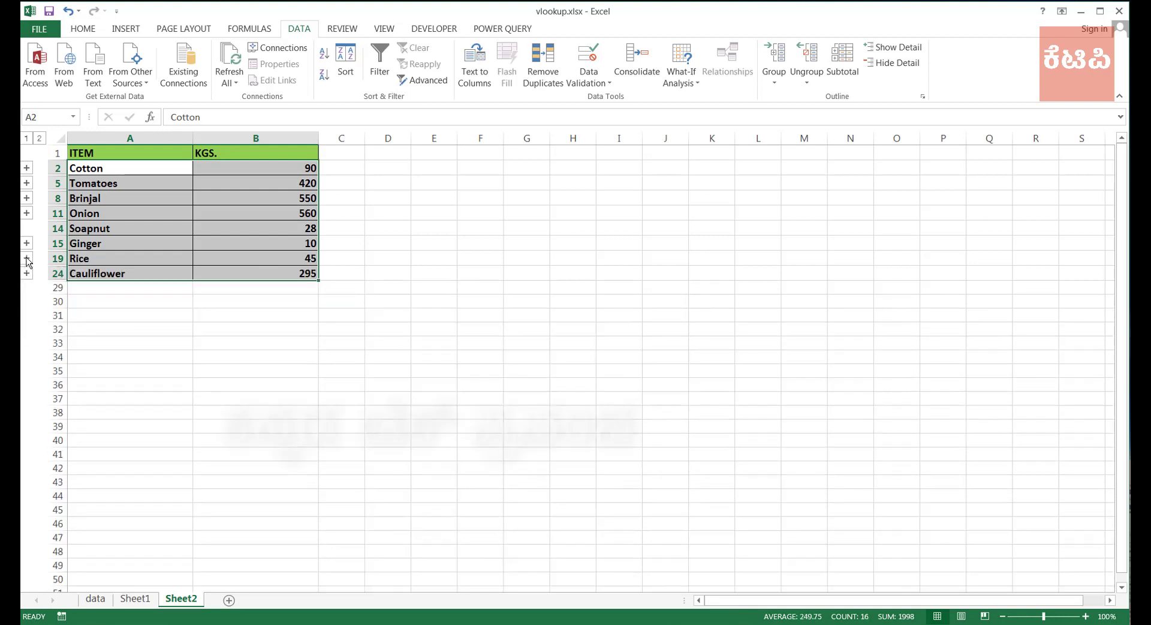
Expand all groups to review the unbolded detail rows, then collapse to level 1.
click(41, 140)
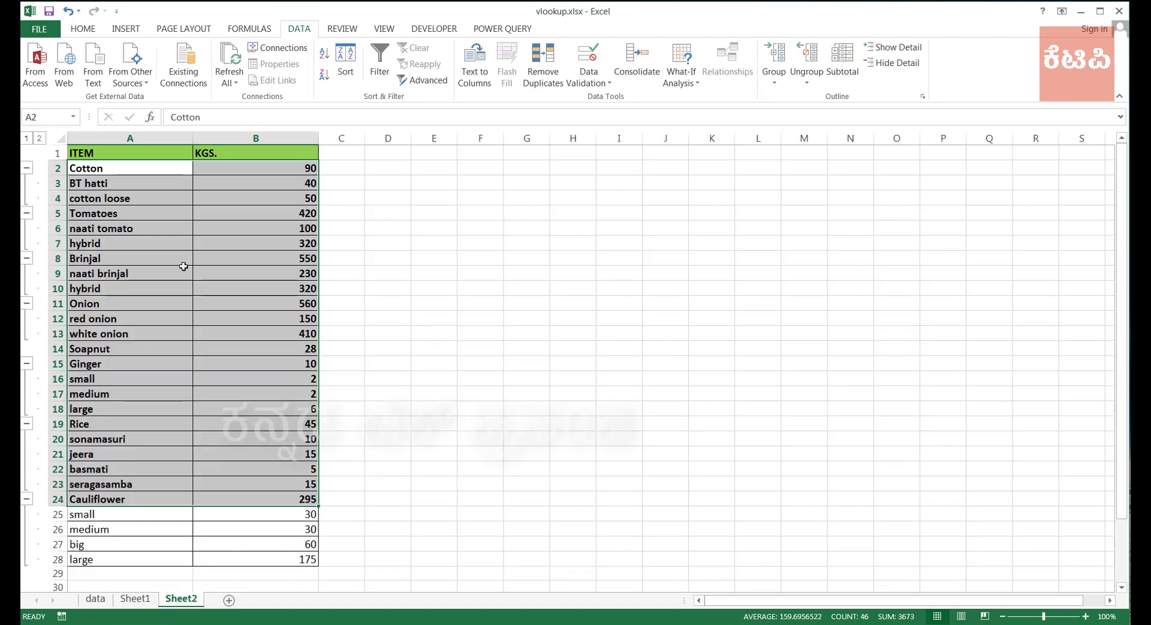
scroll(185, 372, down, 2)
scroll(186, 372, down, 2)
scroll(185, 371, up, 4)
click(26, 139)
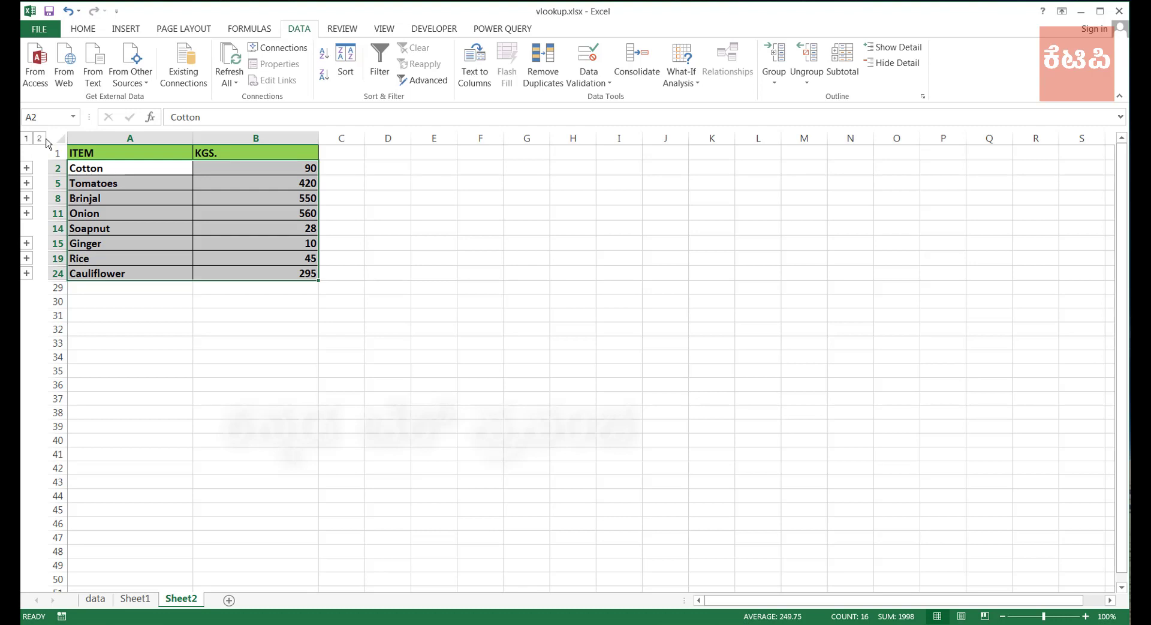
Reselect the Cotton-to-Cauliflower range and recheck the outline, ending collapsed to main items.
click(39, 139)
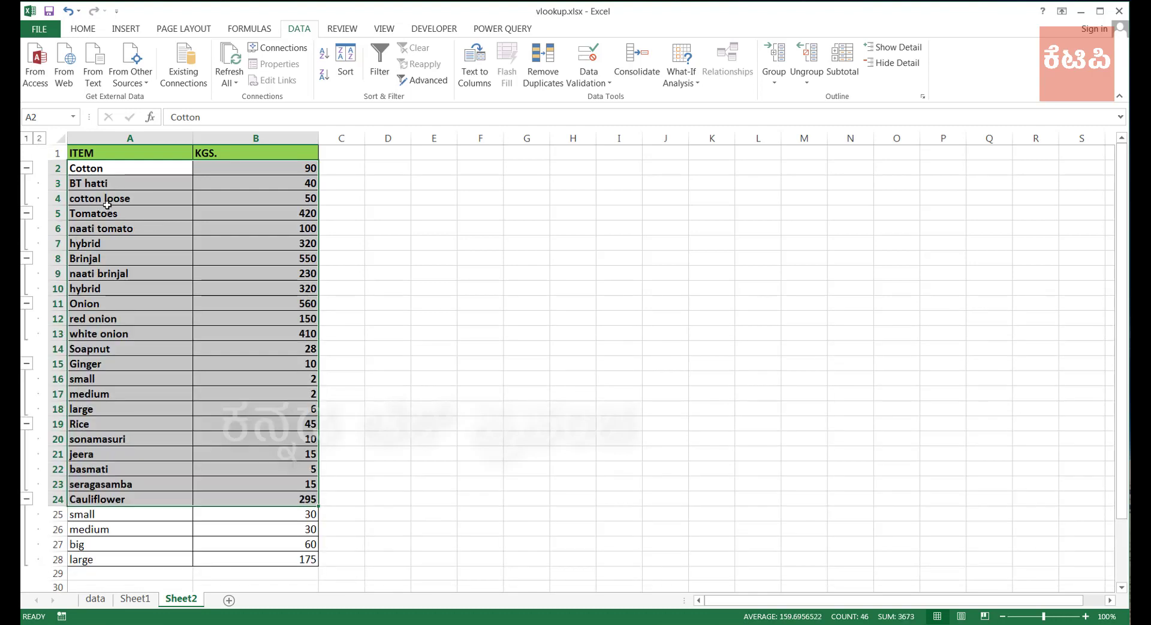
click(94, 173)
click(99, 185)
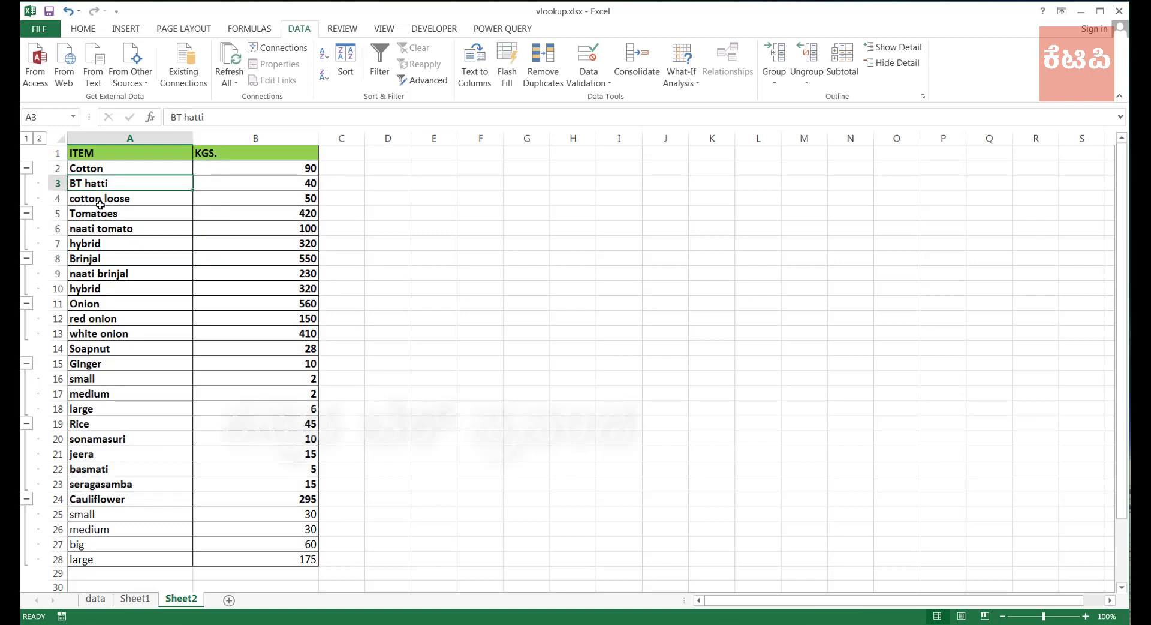
click(26, 139)
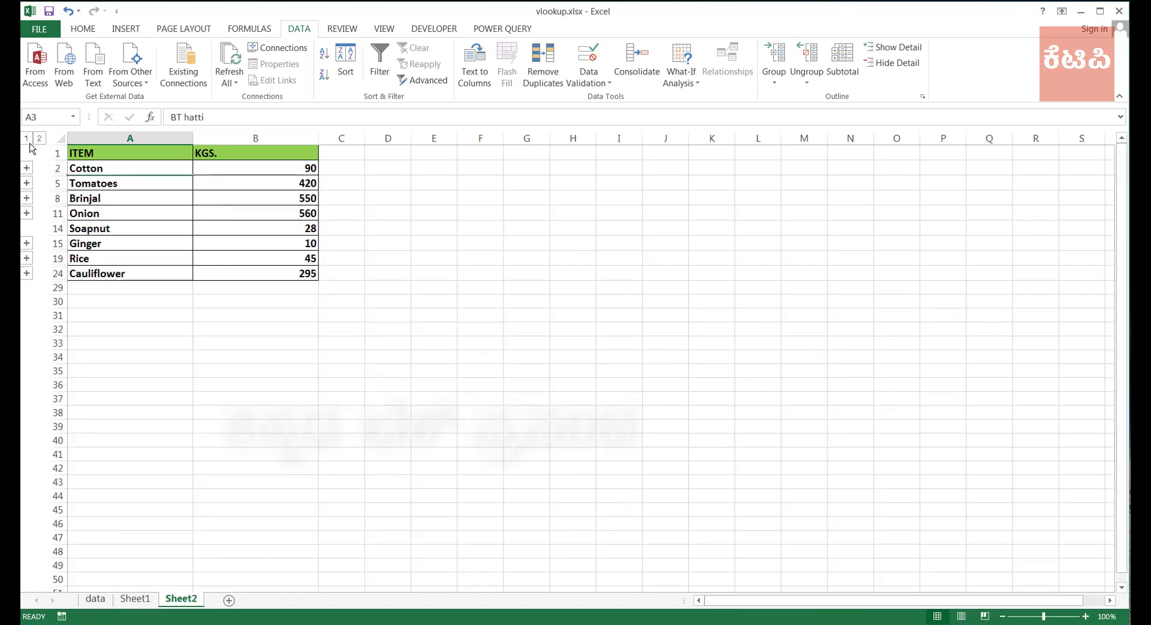
drag(94, 169, 241, 267)
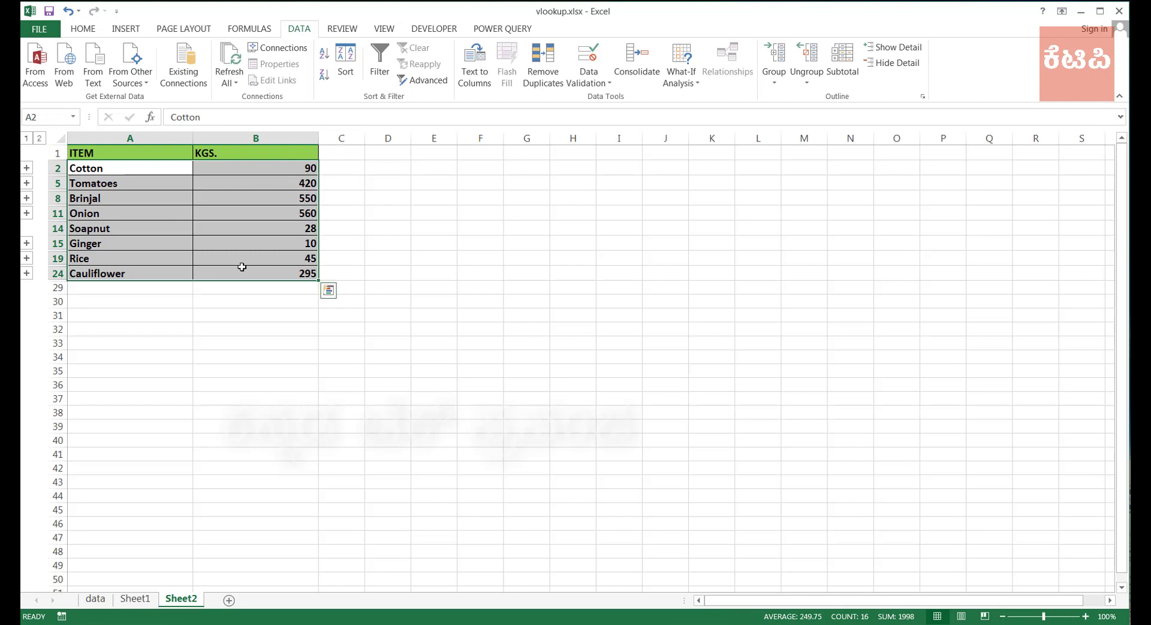
click(41, 141)
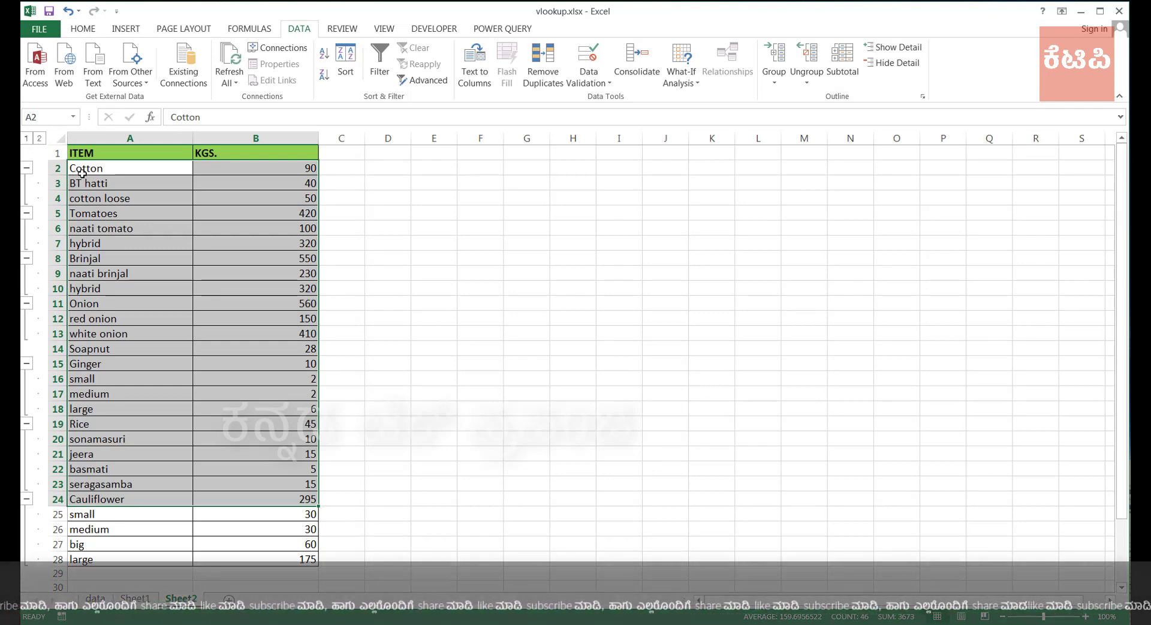
click(26, 139)
Select visible rows 2–28, restrict to visible cells with Alt+;, and bold them.
click(162, 313)
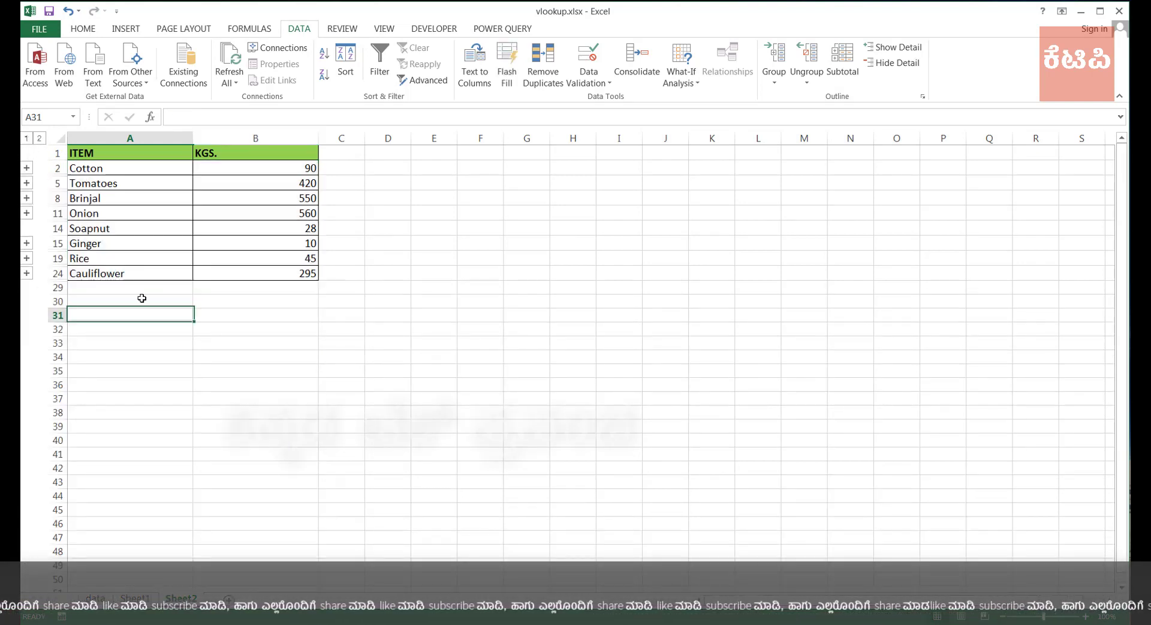
drag(57, 168, 58, 273)
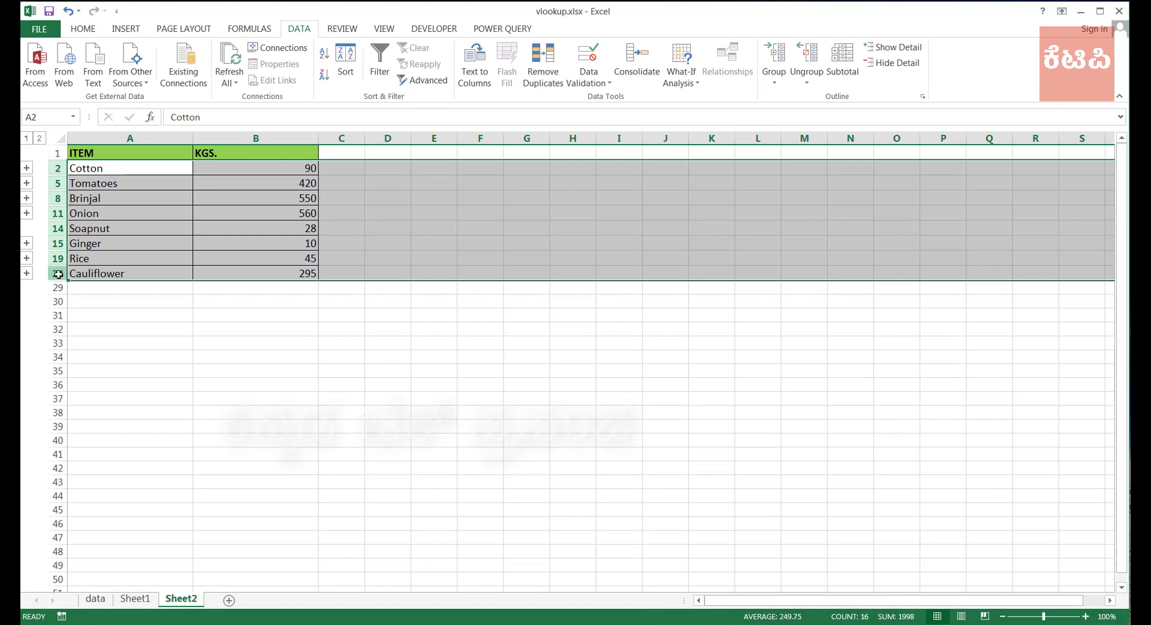
key(alt+semicolon)
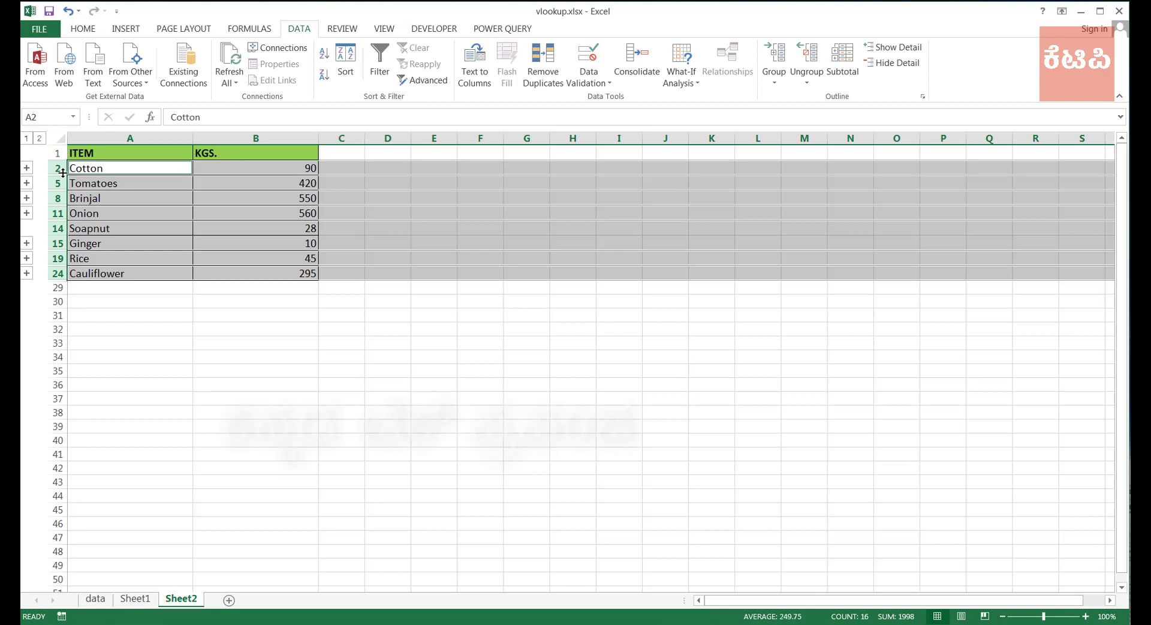
key(ctrl+b)
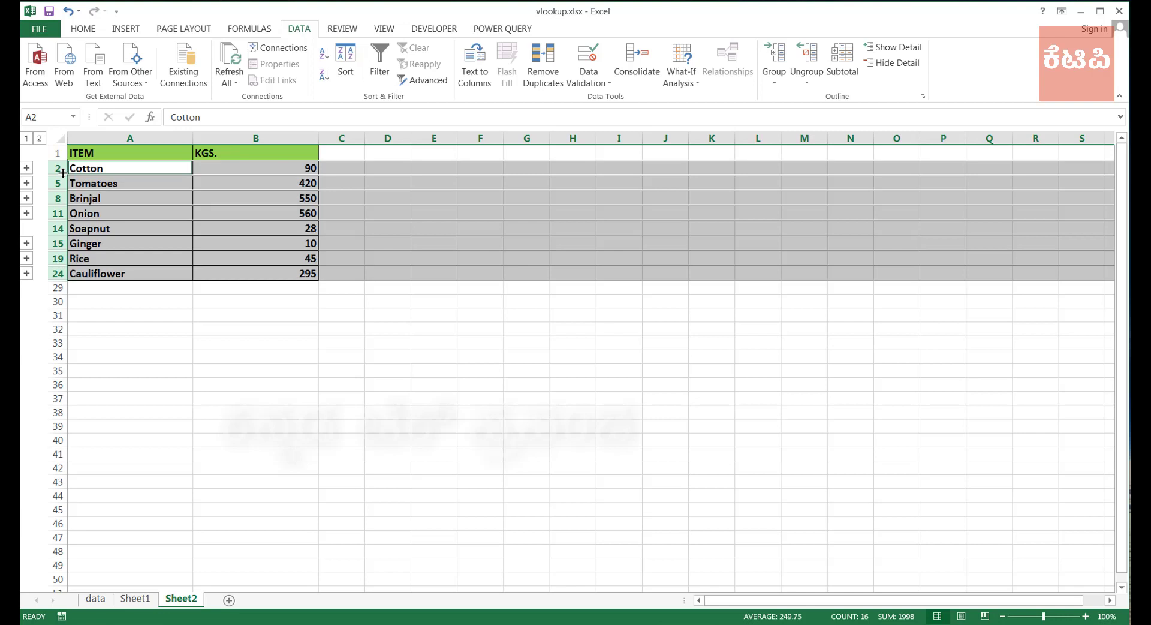
click(126, 301)
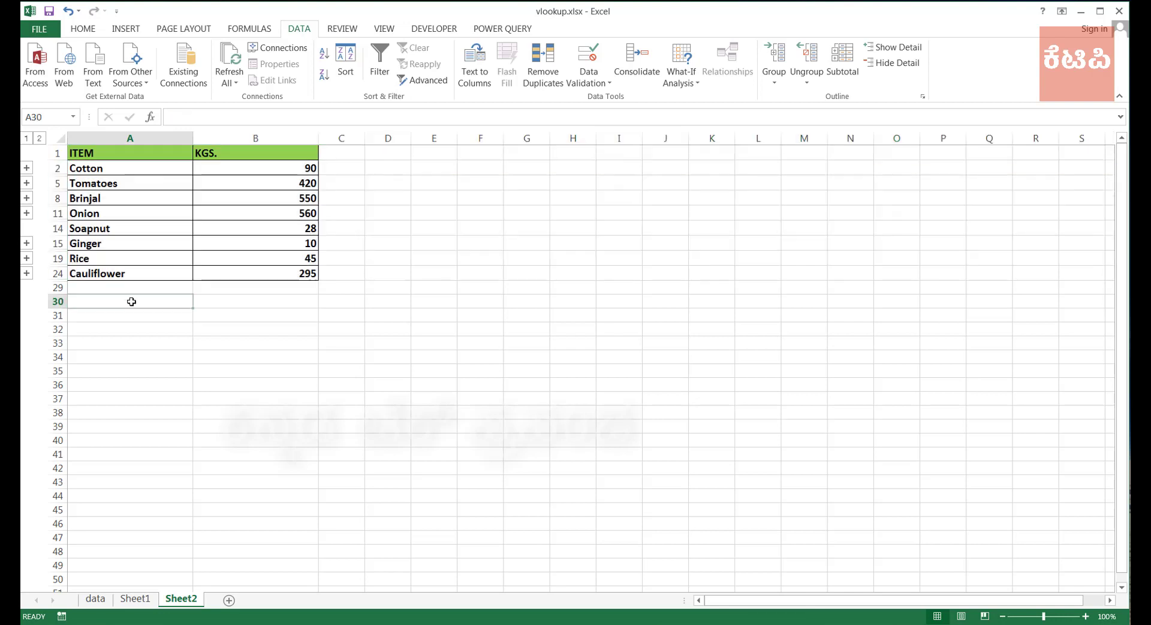
Expand the outline to level 2 and check the Cotton varieties, Onion and large ginger cells.
click(38, 138)
click(102, 173)
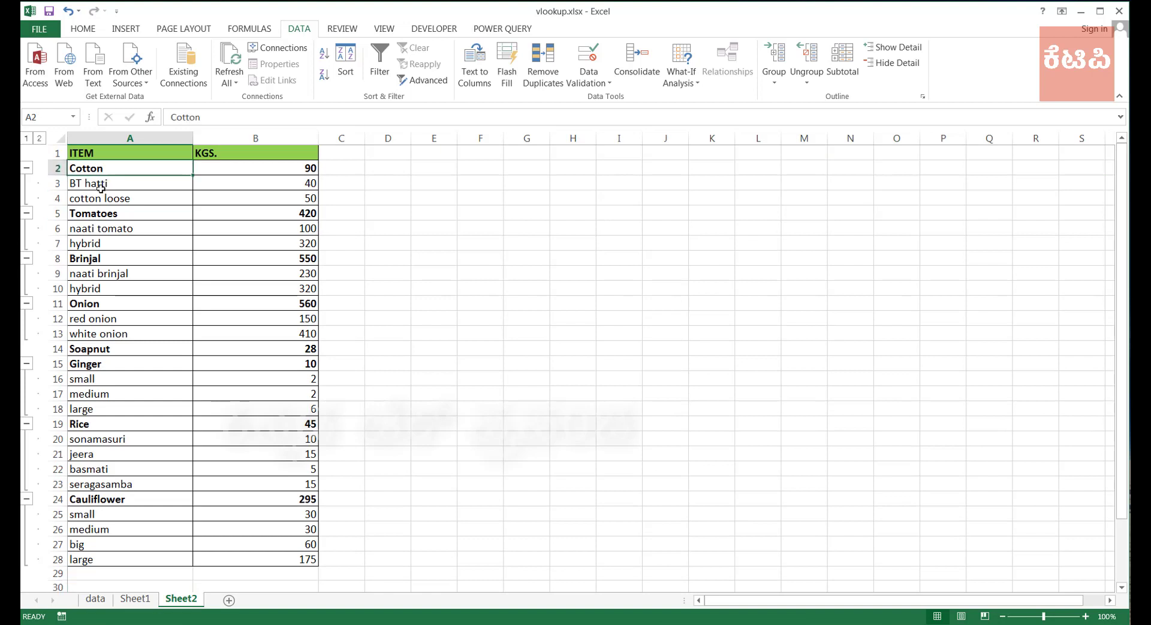
click(101, 186)
click(100, 198)
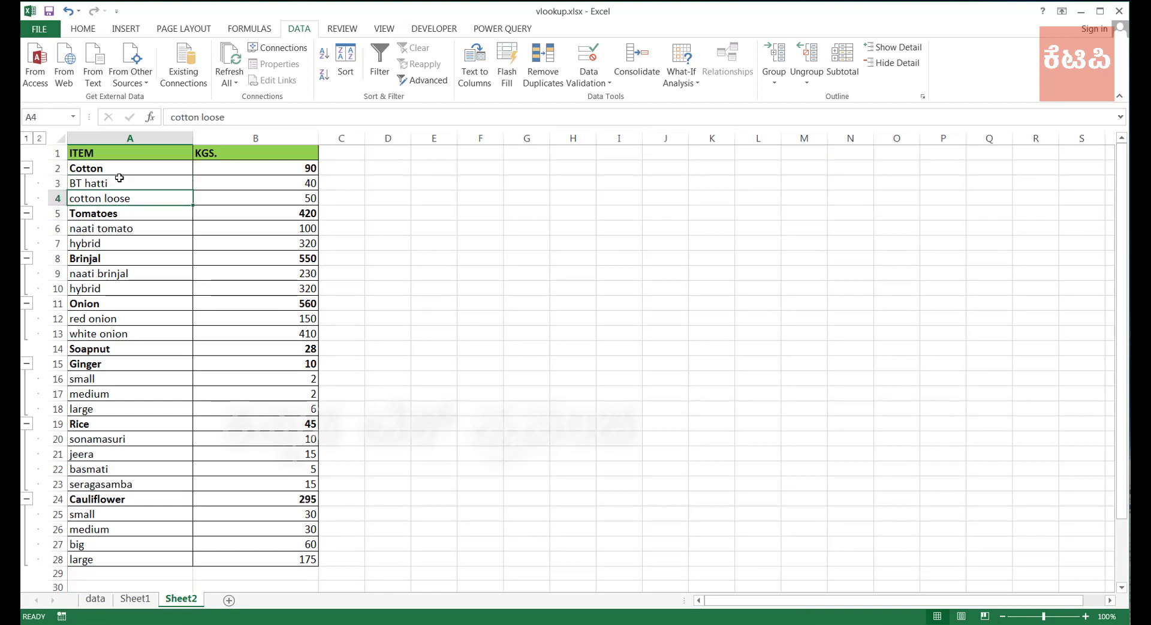
click(119, 178)
click(104, 166)
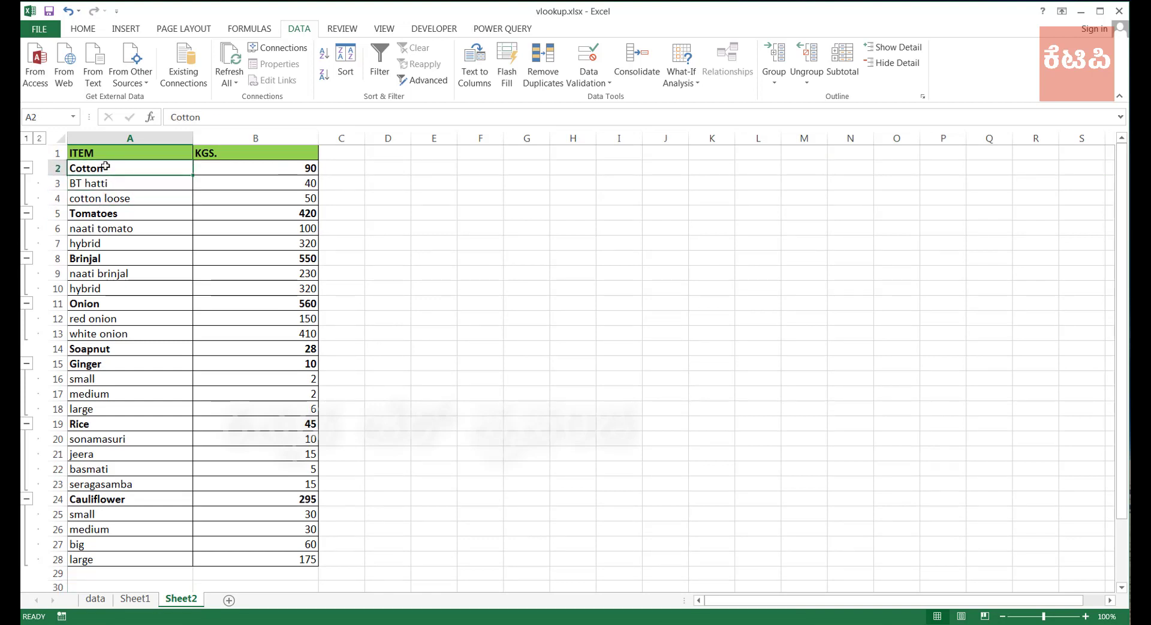
click(108, 303)
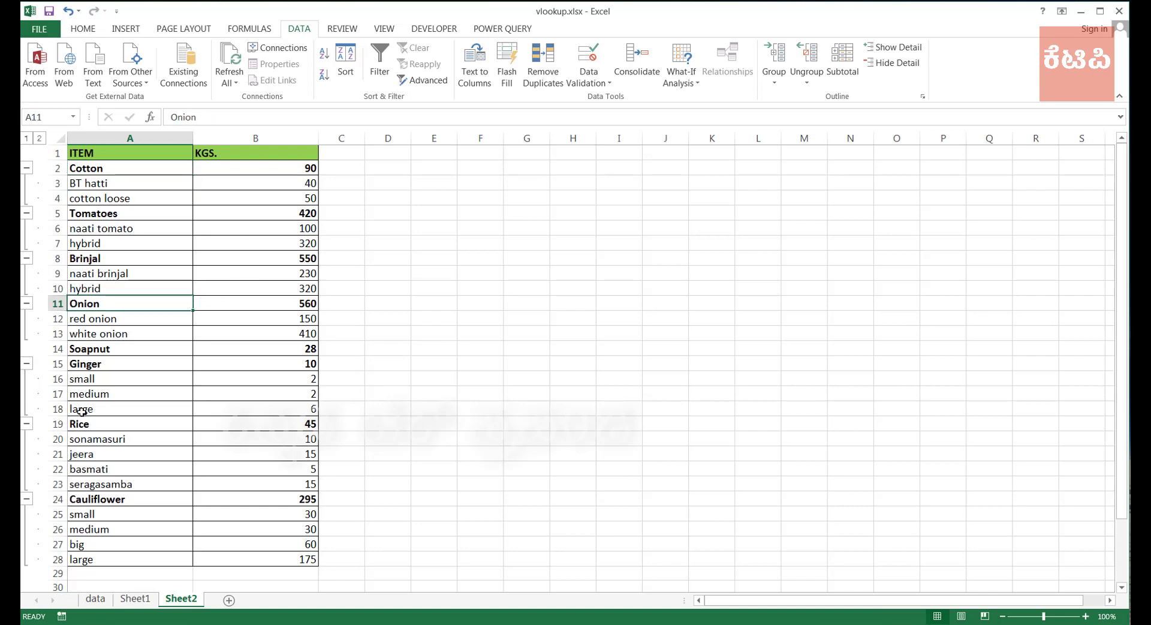
click(162, 408)
scroll(164, 412, down, 2)
scroll(164, 412, up, 2)
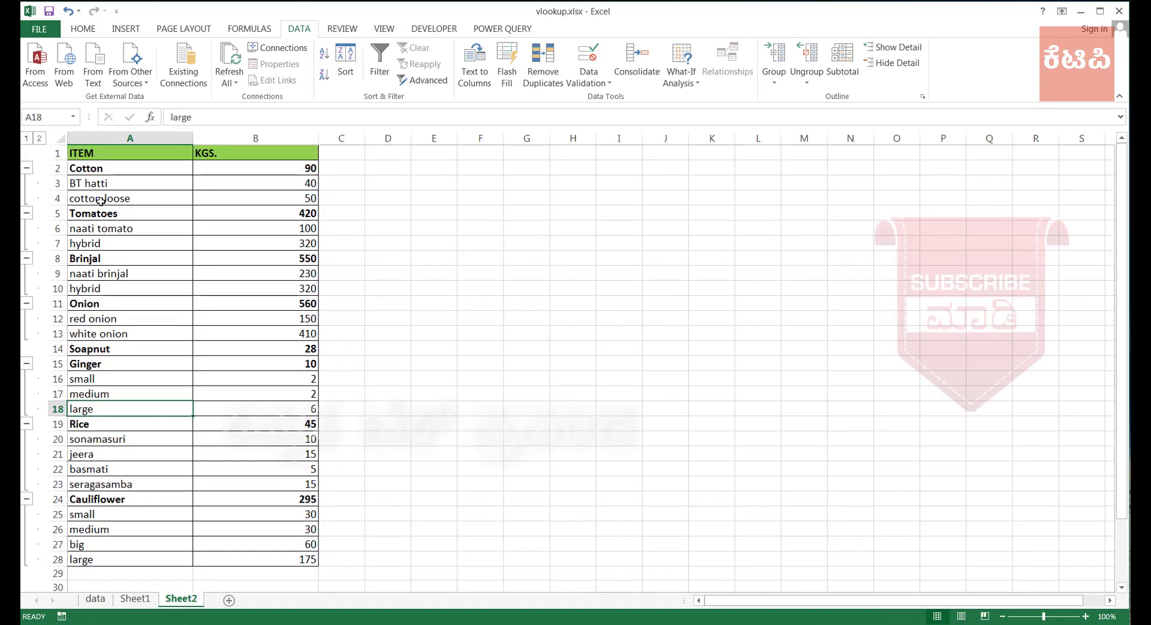
Verify bold on Cotton, Tomatoes, Brinjal, Onion, Soapnut, Ginger, Rice and Cauliflower.
click(111, 167)
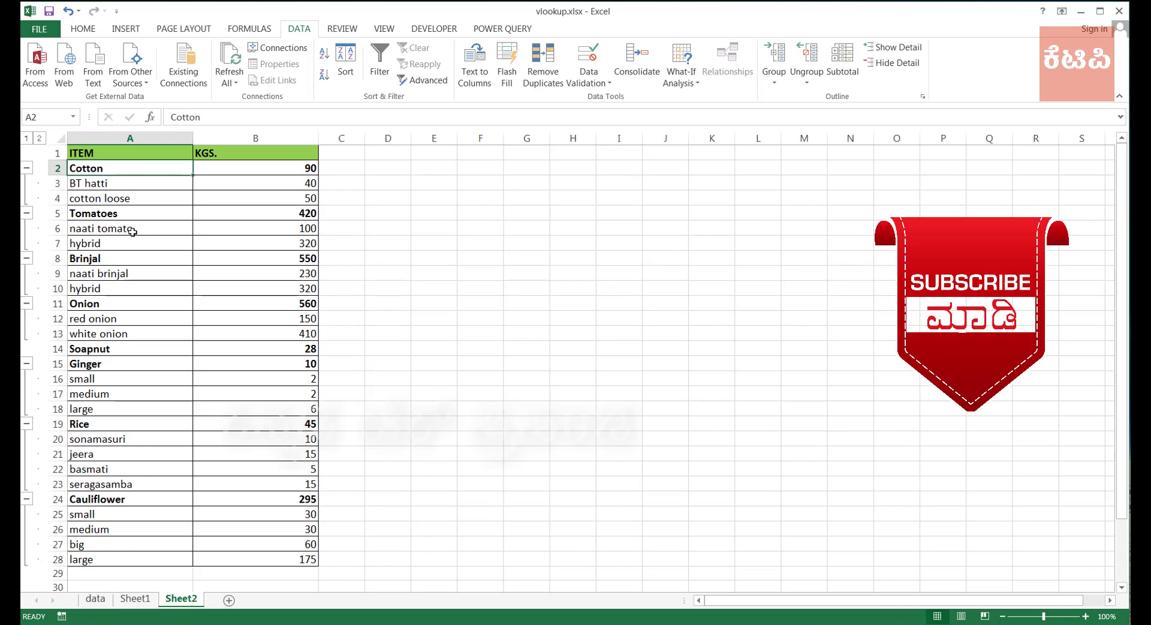
click(101, 212)
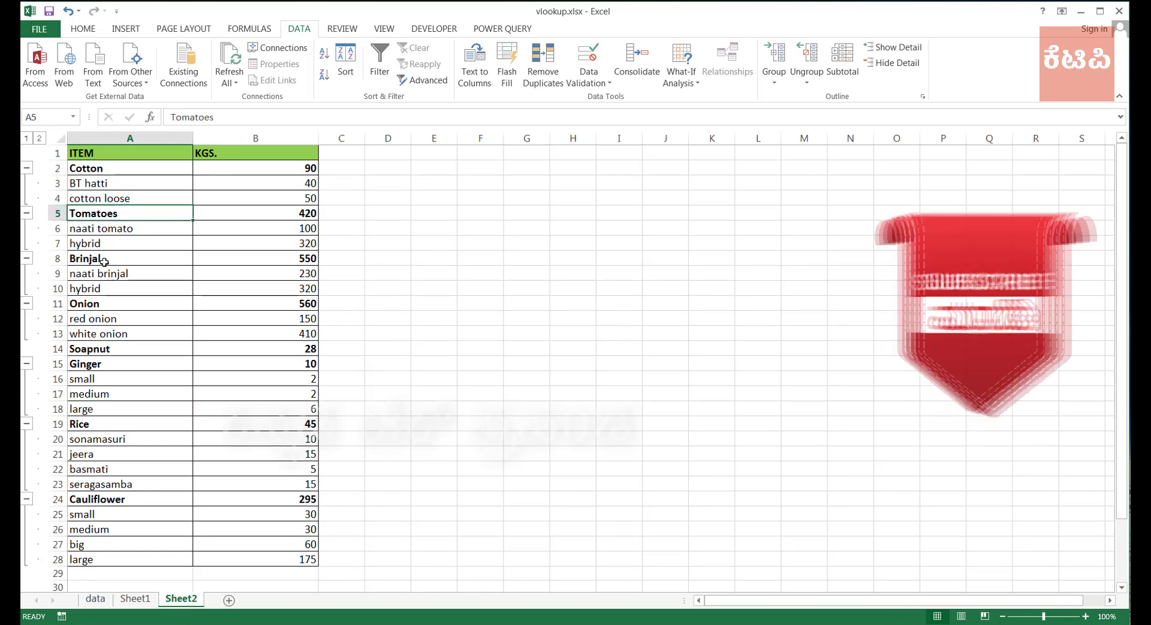
click(103, 258)
click(104, 304)
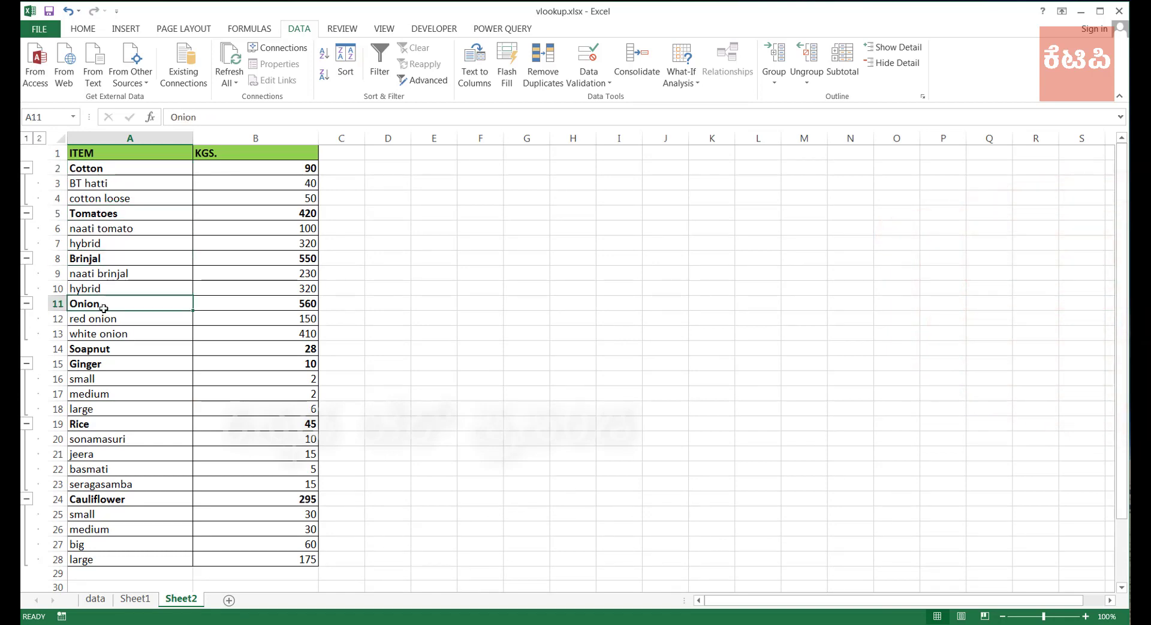
click(100, 349)
click(99, 364)
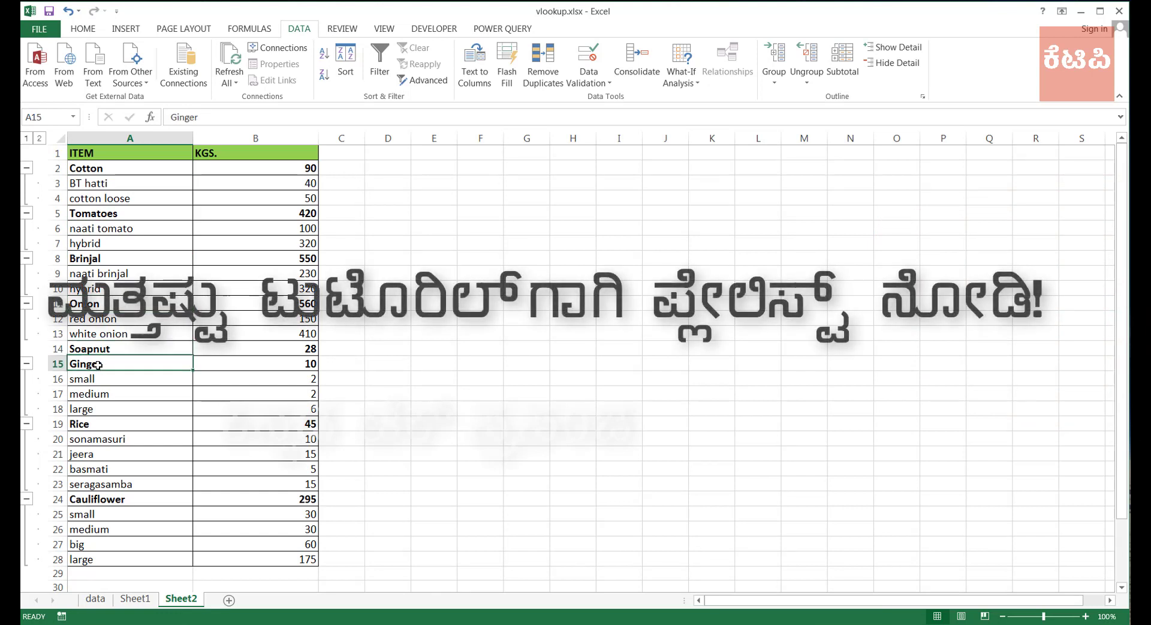
click(88, 424)
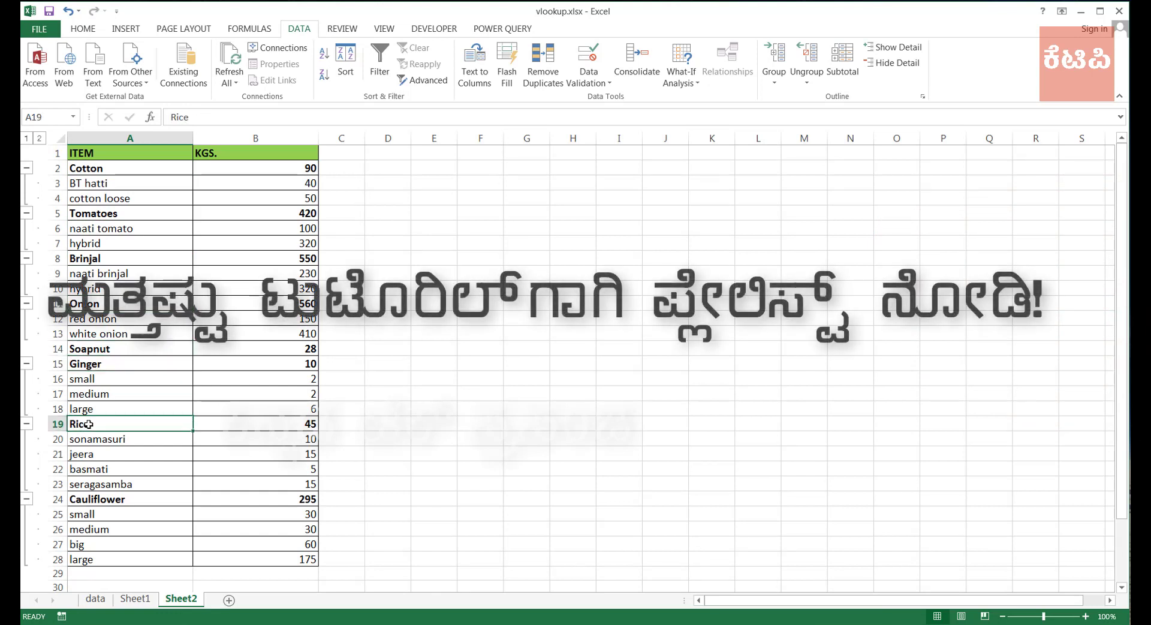
click(105, 500)
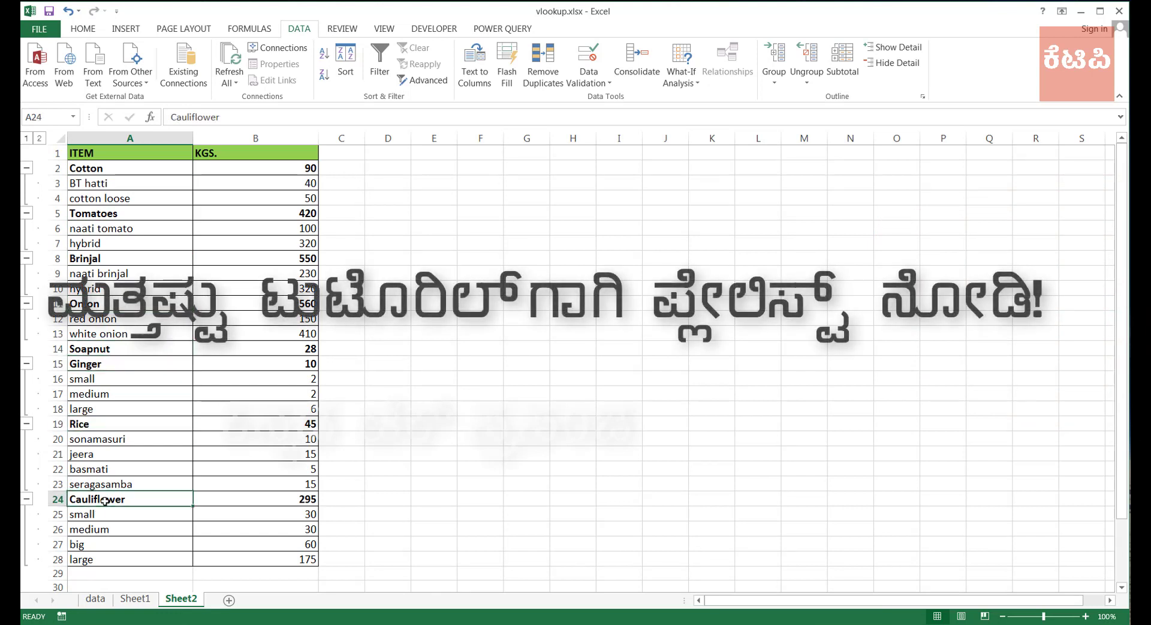